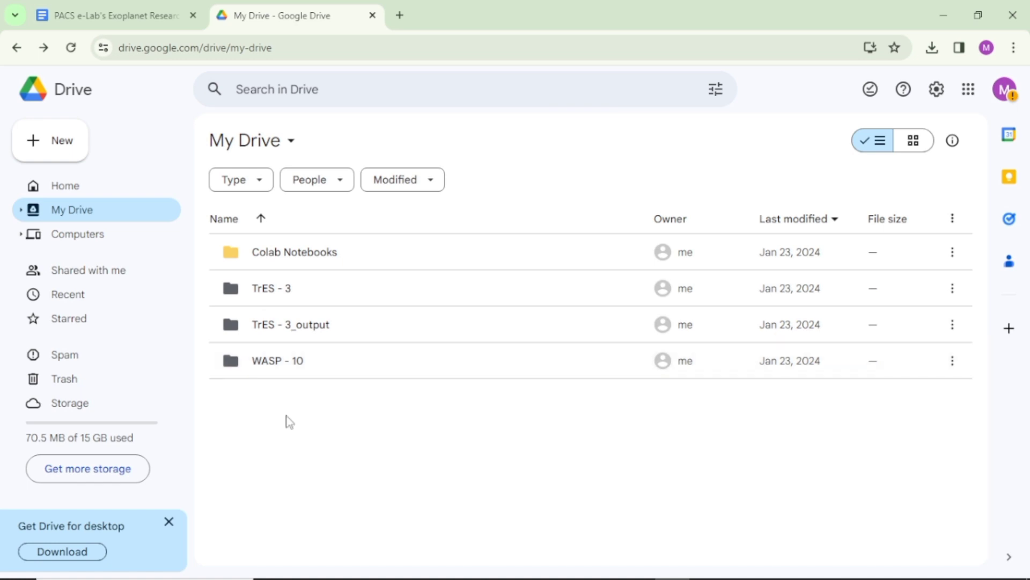
Step: Open the Exoplanet project link from the PACS e-Lab's Exoplanet Research Links document
left_click(136, 5)
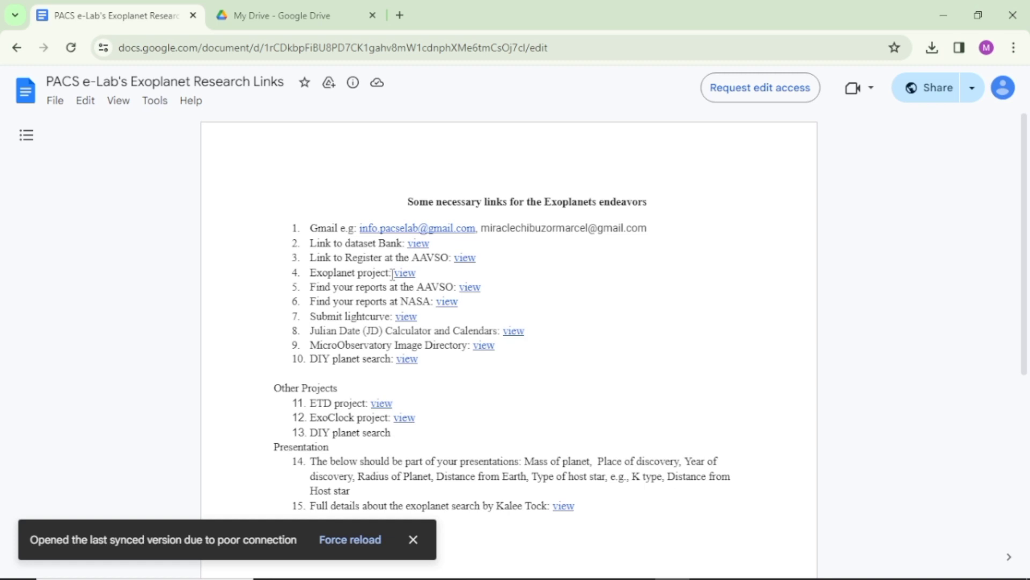
mouse_move(409, 272)
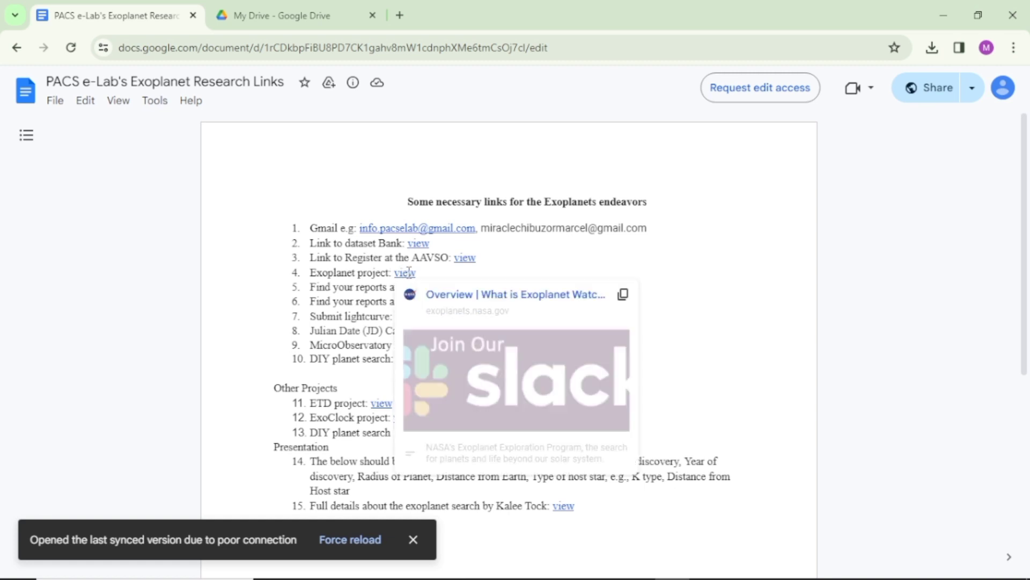
left_click(428, 294)
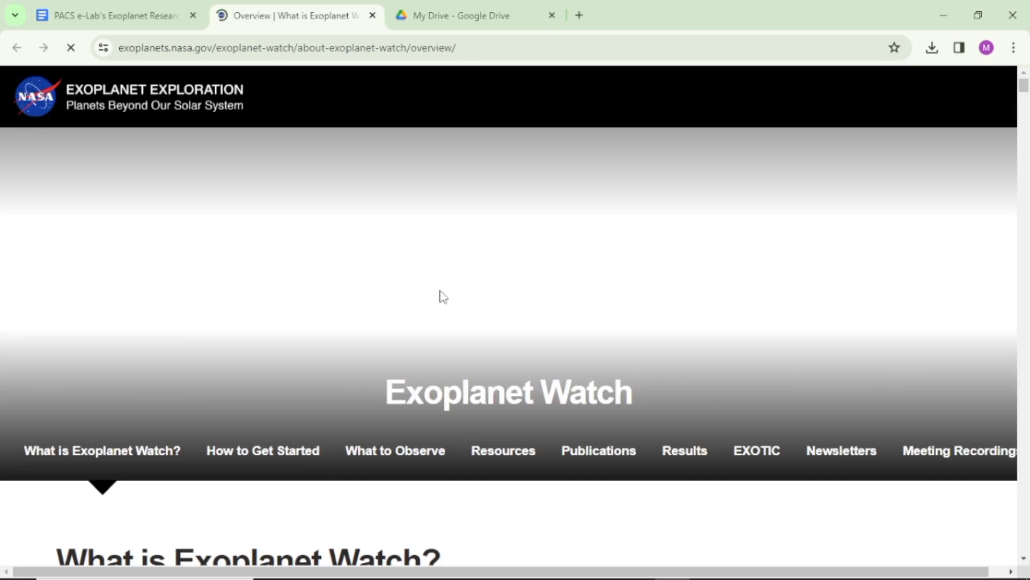
Step: Open the Advanced notebook from the EXOTIC section of the Exoplanet Watch site
scroll(425, 304, "down", 3)
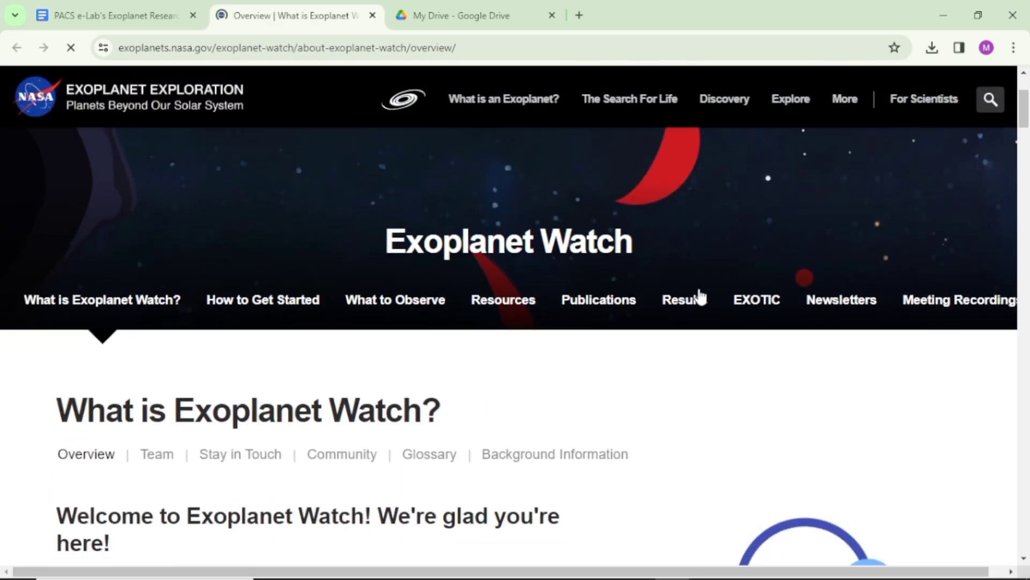
left_click(749, 305)
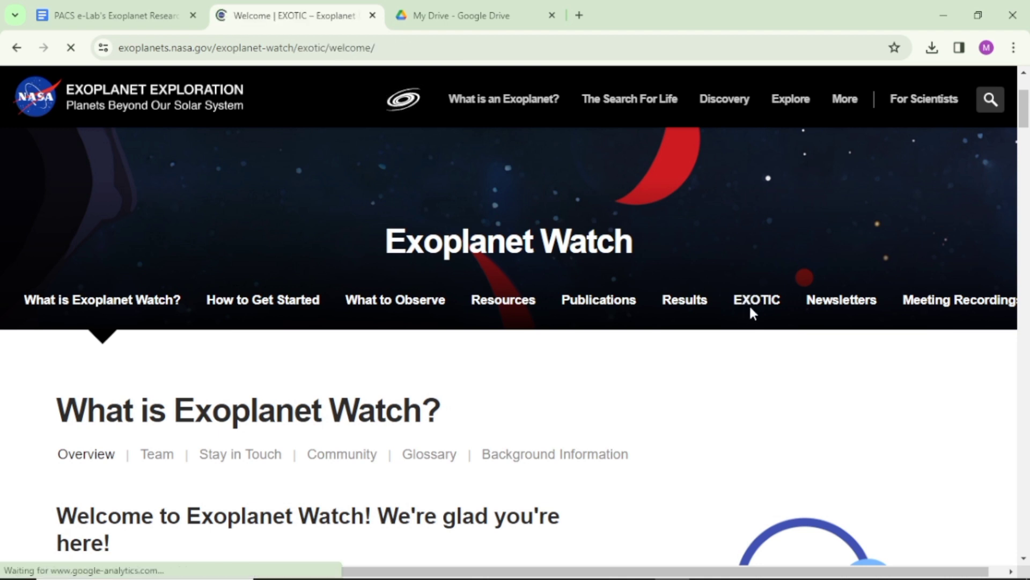
scroll(771, 321, "down", 6)
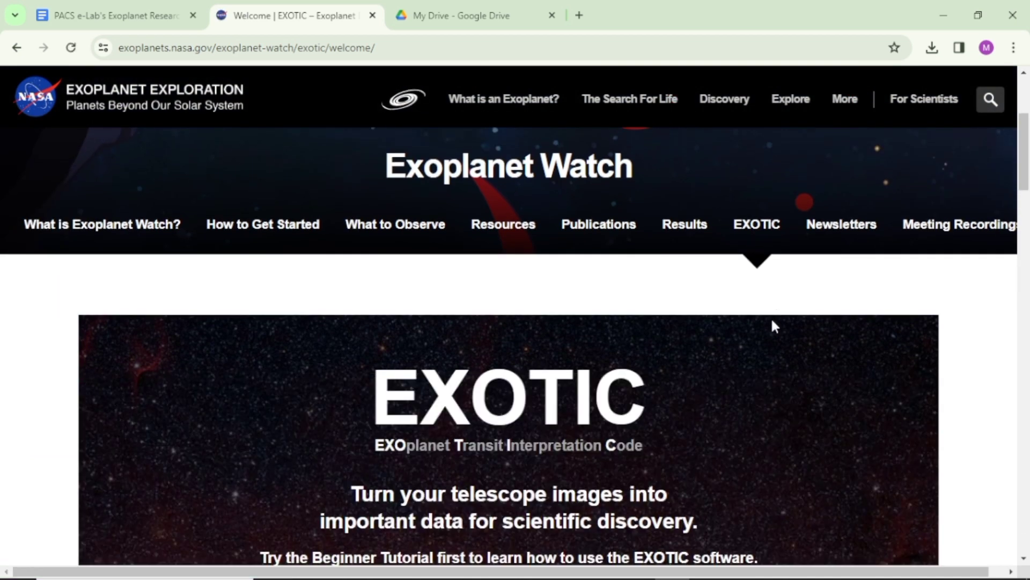
scroll(771, 320, "down", 3)
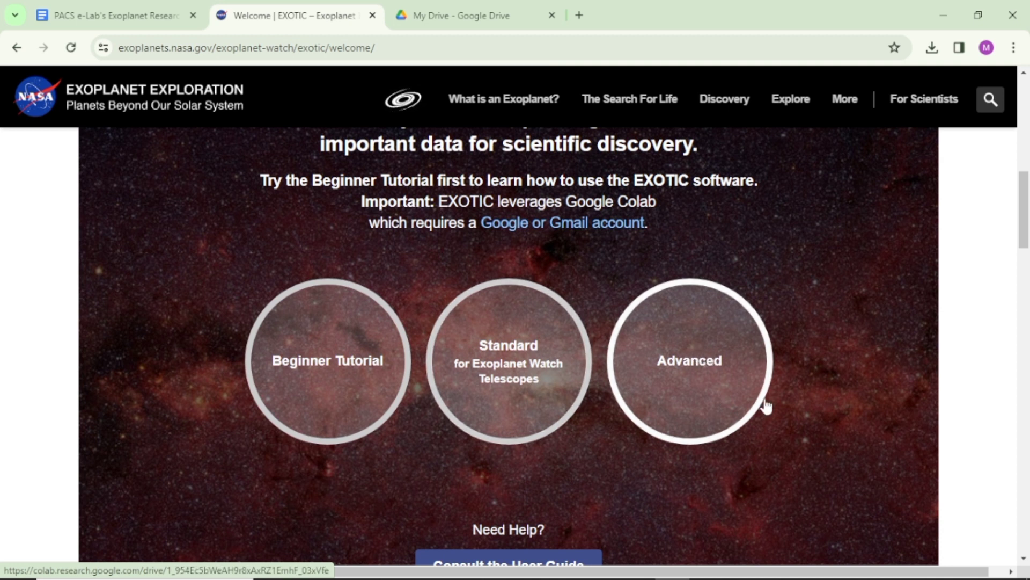
left_click(694, 363)
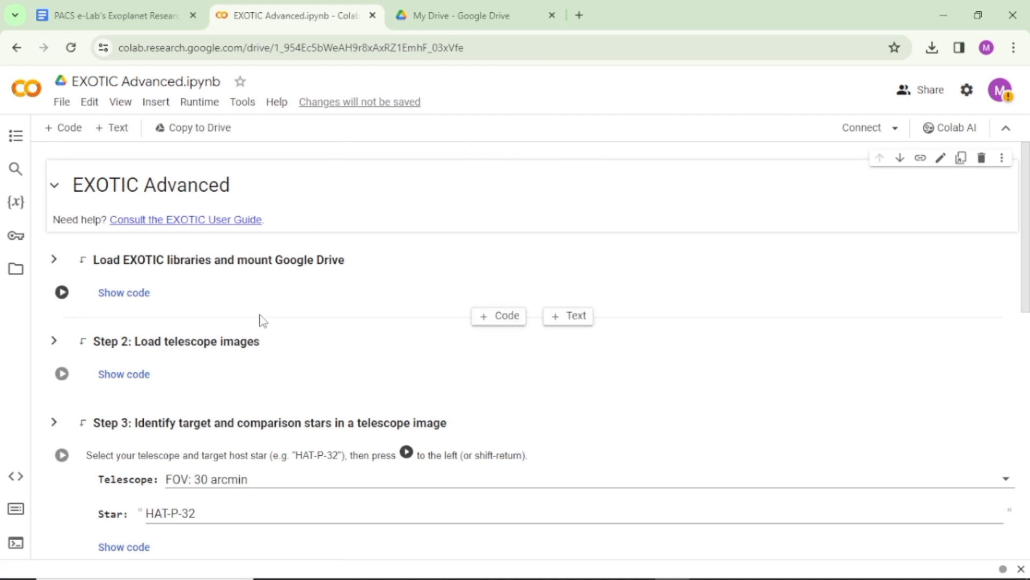
Step: Copy the EXOTIC Advanced notebook to Drive and run the copy's cell that loads the EXOTIC libraries and mounts Google Drive
left_click(203, 131)
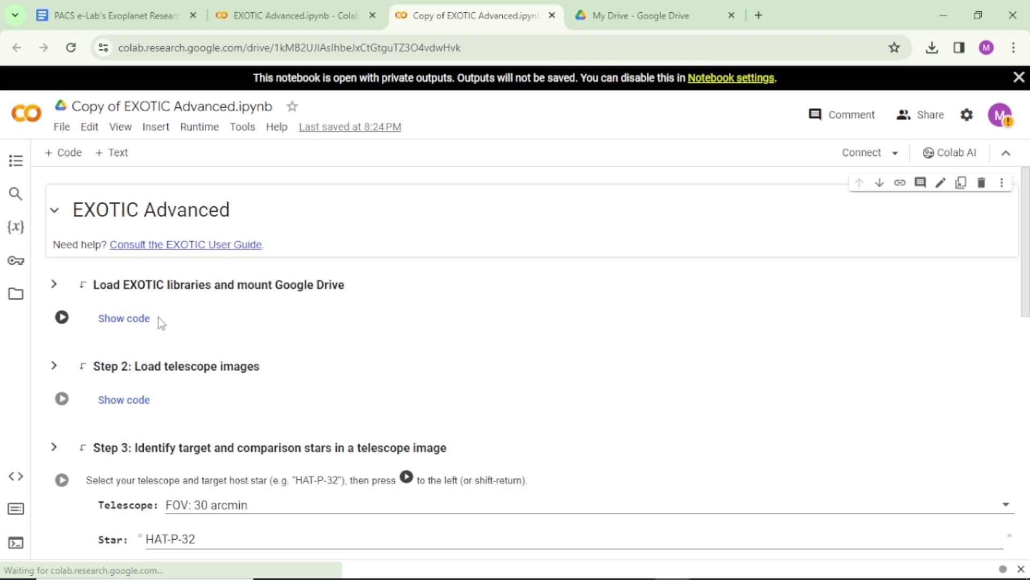
left_click(61, 318)
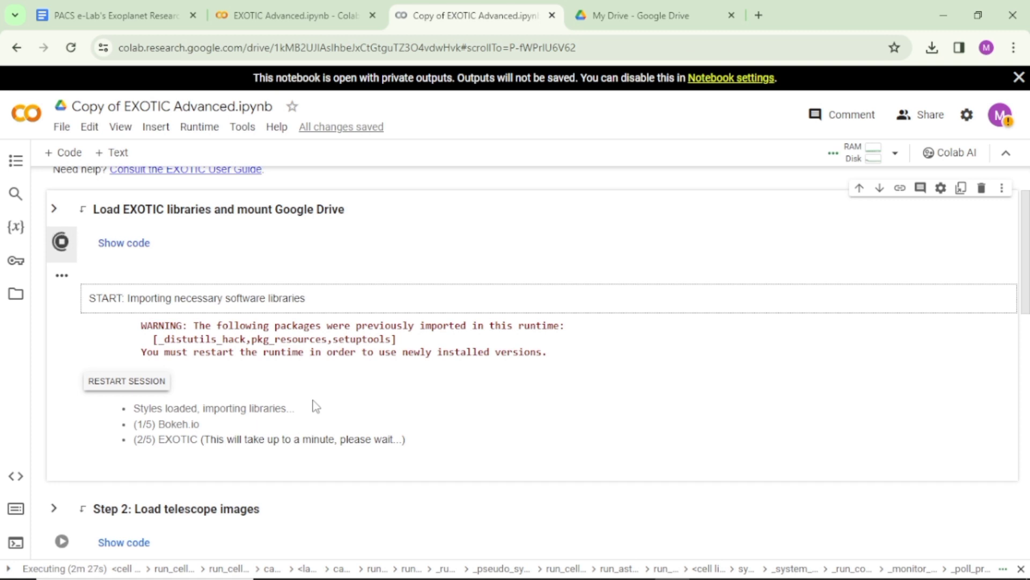
scroll(304, 392, "down", 1)
scroll(303, 391, "up", 1)
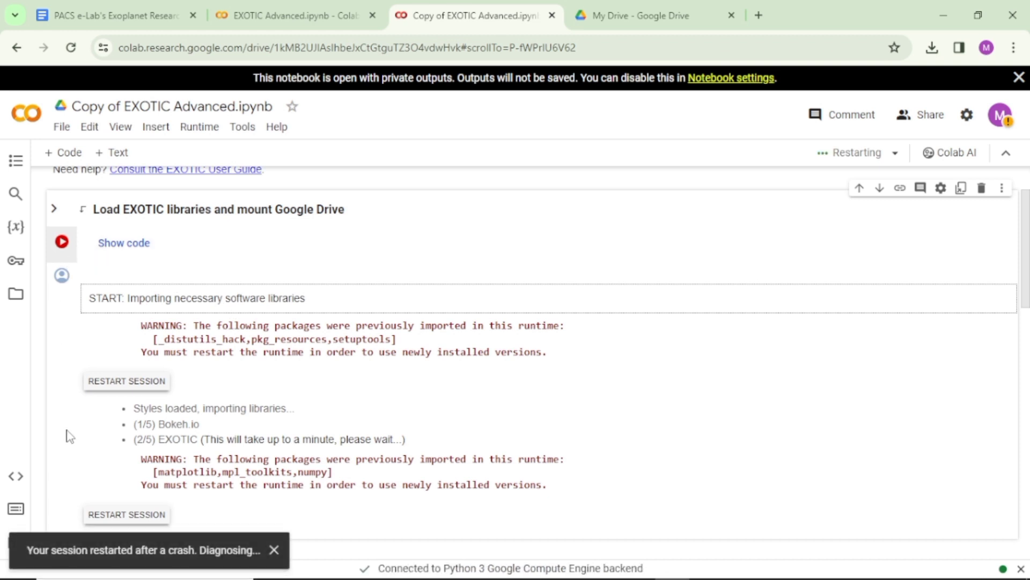
Step: Rerun the library-loading cell and grant the notebook access to Google Drive with the signed-in Google account
left_click(63, 244)
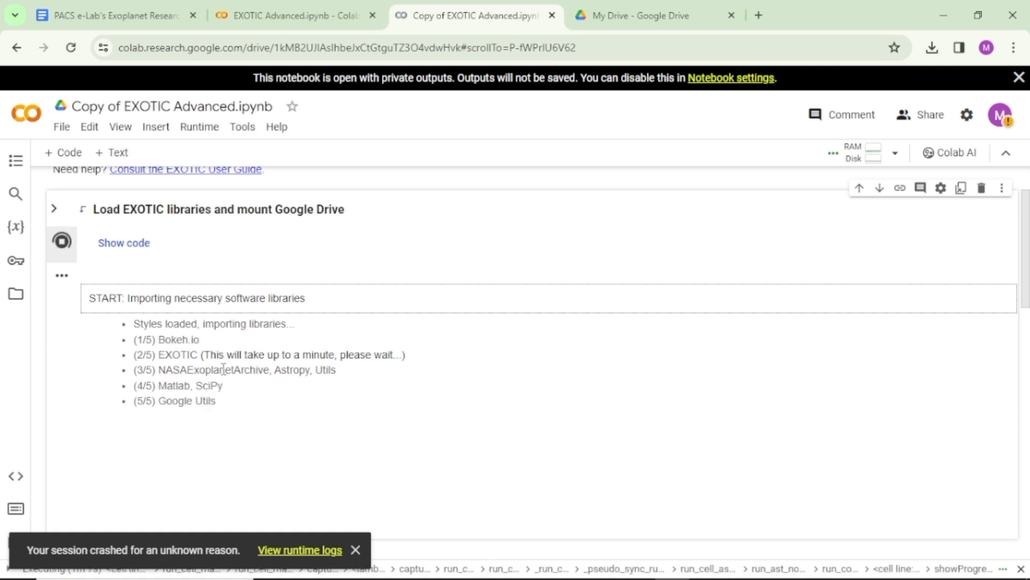
scroll(225, 397, "down", 1)
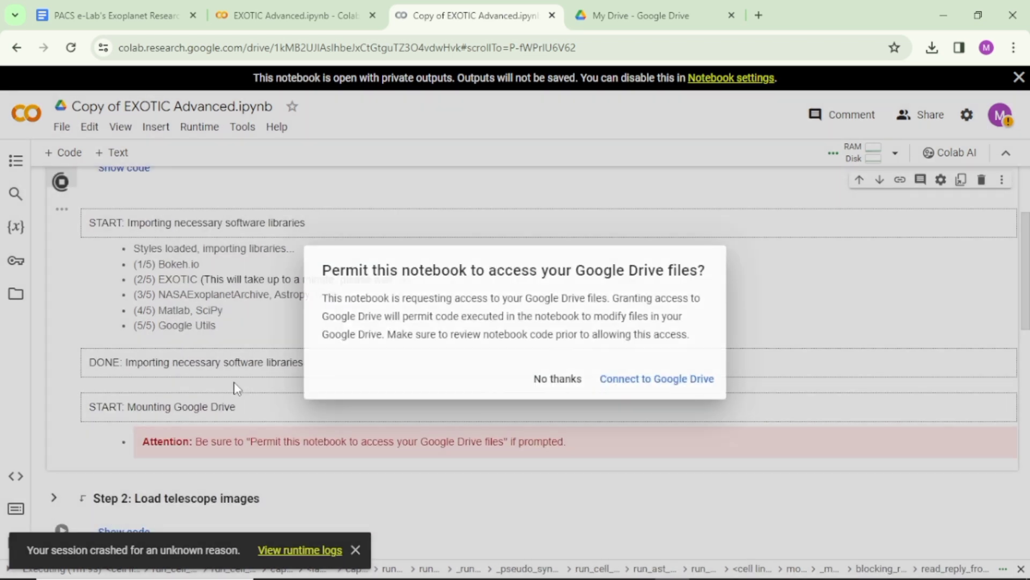
left_click(649, 379)
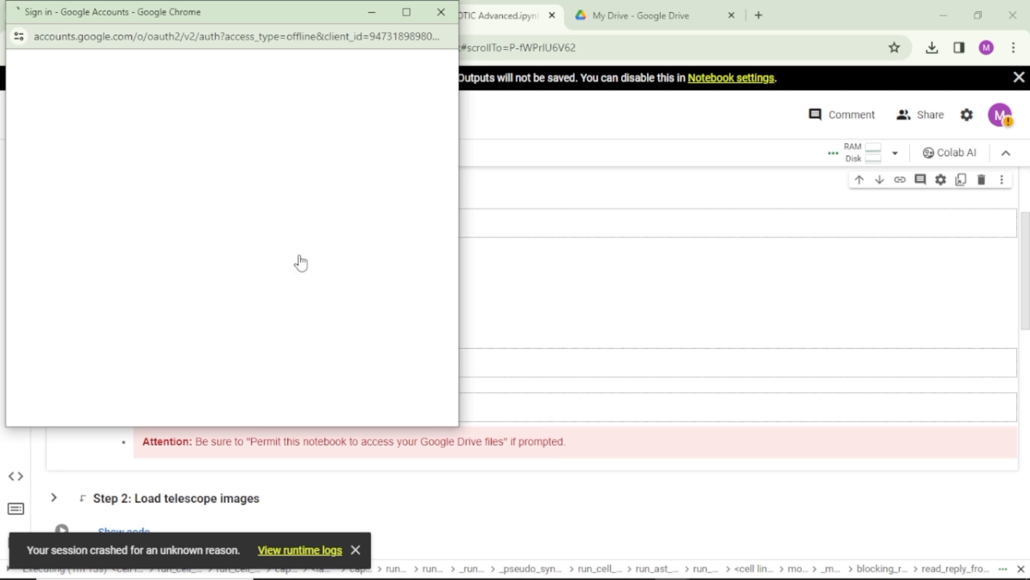
left_click(234, 236)
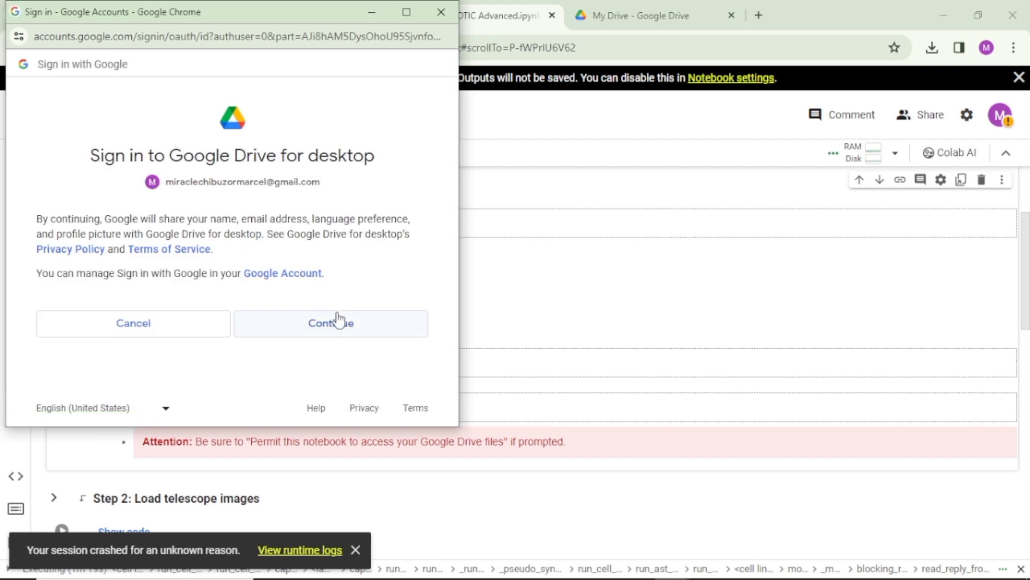
left_click(338, 321)
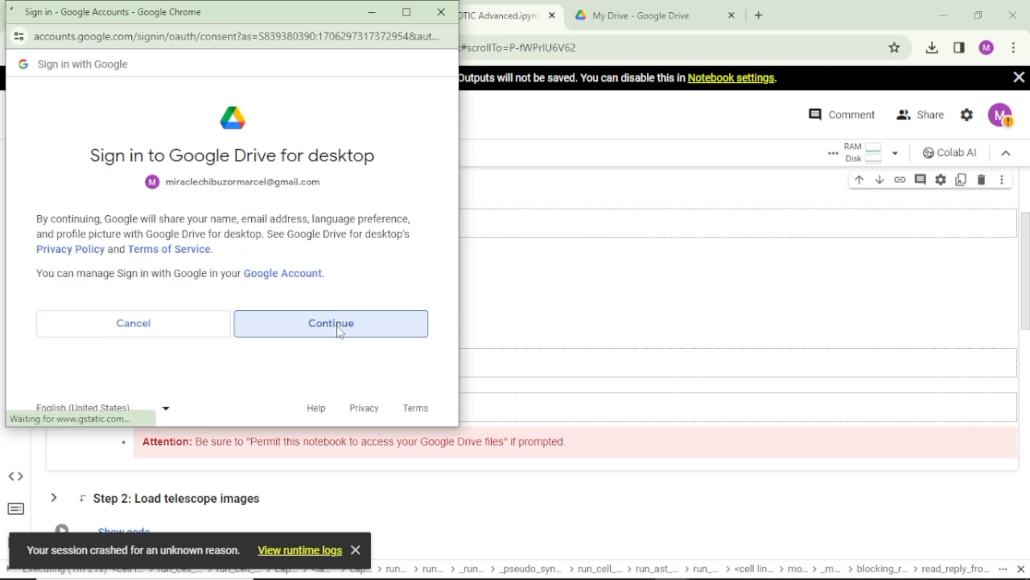
scroll(333, 321, "down", 3)
left_click(300, 329)
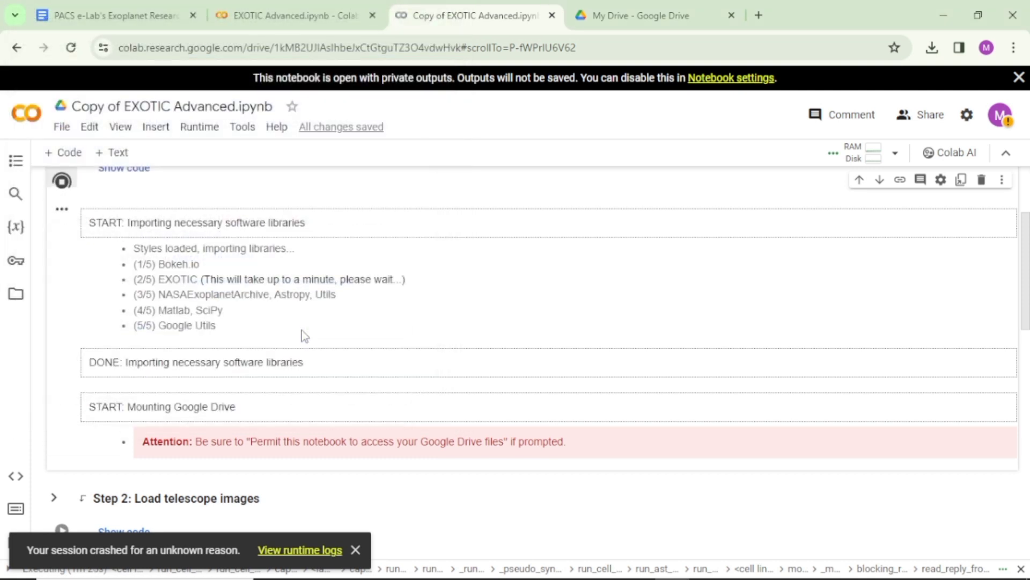
Step: Run the Step 2 cell that loads the telescope images
scroll(305, 336, "down", 1)
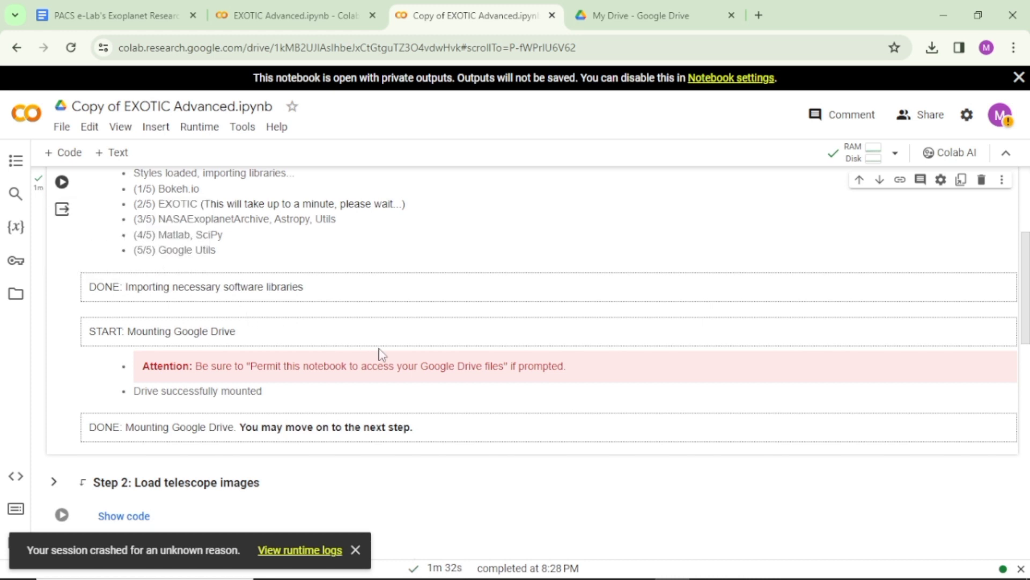
scroll(660, 335, "down", 4)
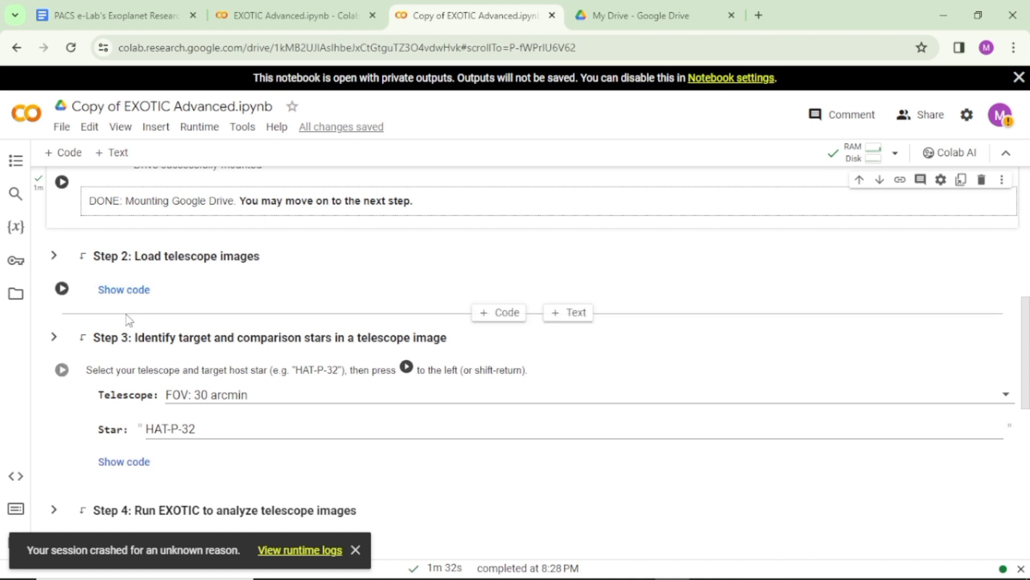
left_click(63, 290)
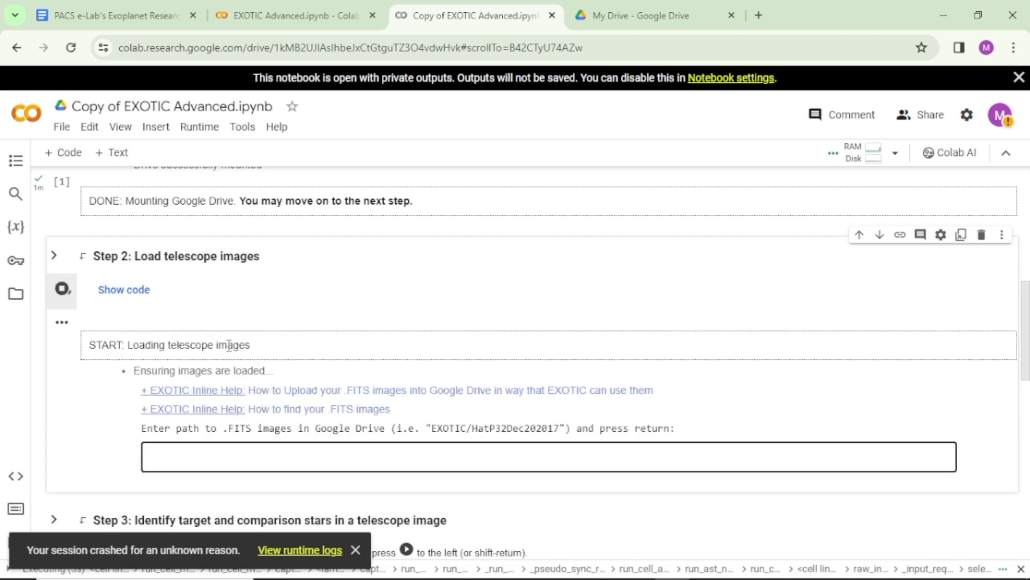
Step: Copy the path of the WASP - 10 folder in MyDrive and submit /content/drive/MyDrive/WASP - 10 as the .FITS images path
left_click(16, 295)
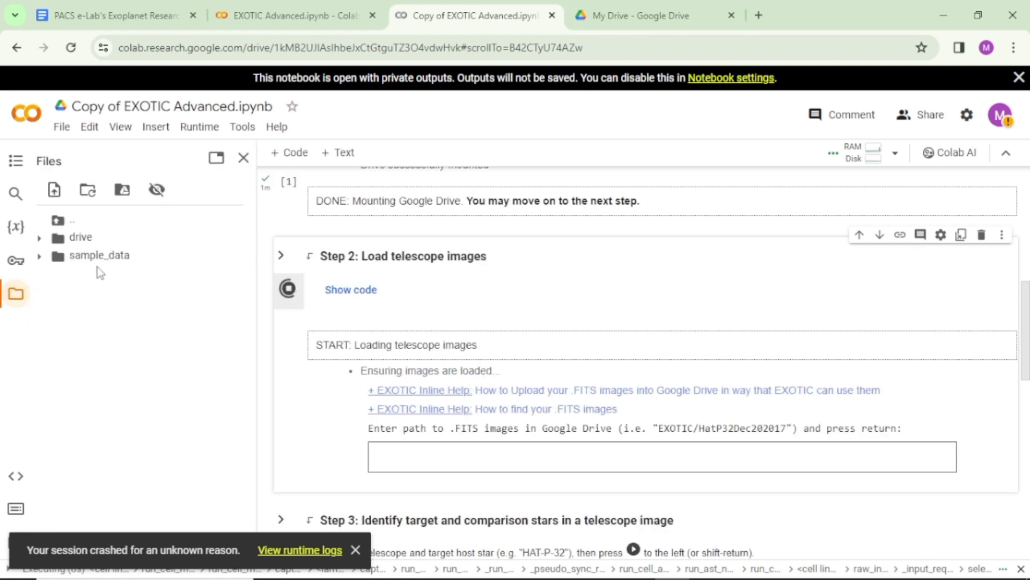
left_click(116, 247)
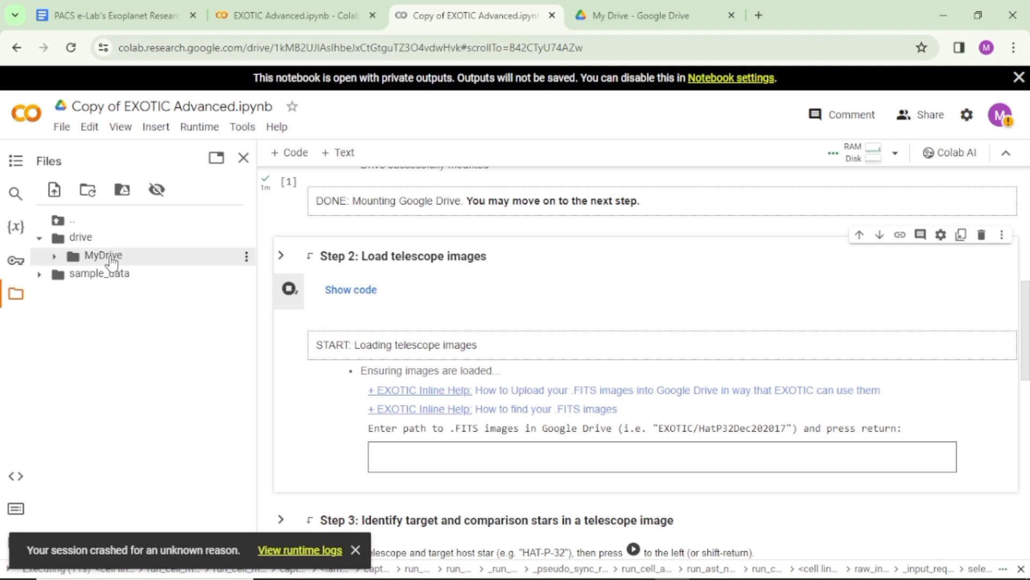
left_click(110, 259)
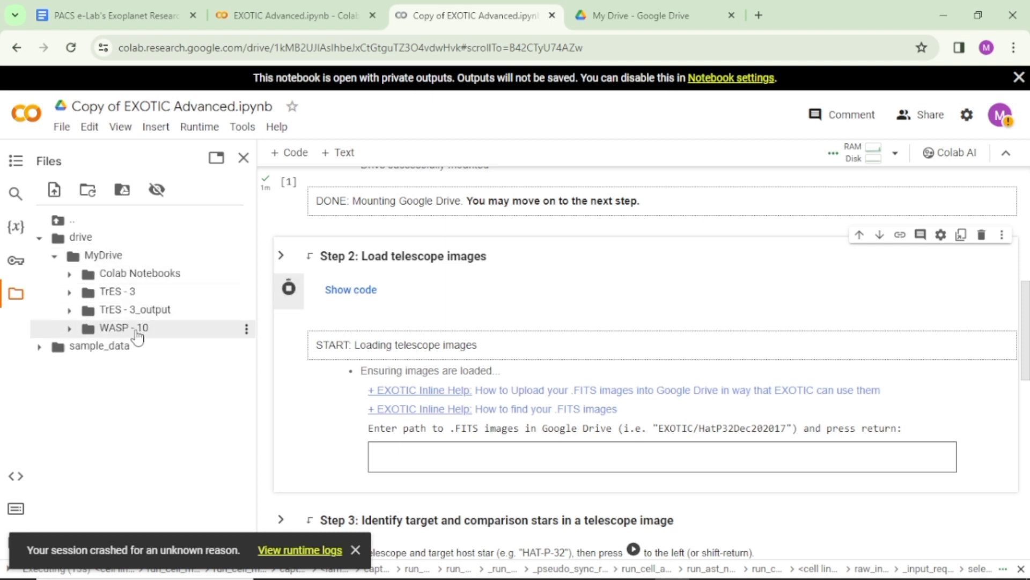
left_click(246, 334)
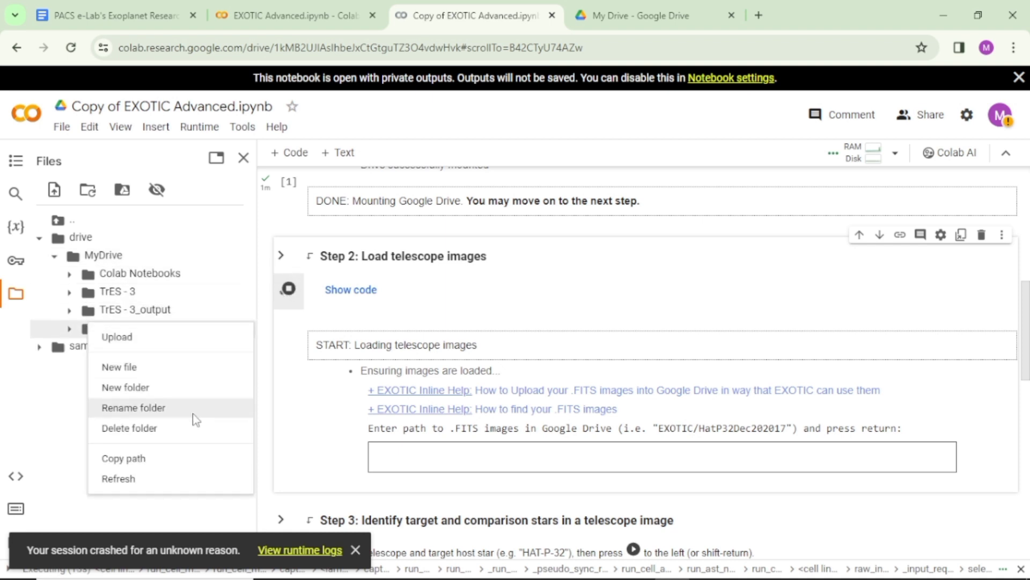
left_click(184, 454)
left_click(406, 465)
type("/content/drive/MyDrive/WASP - 10")
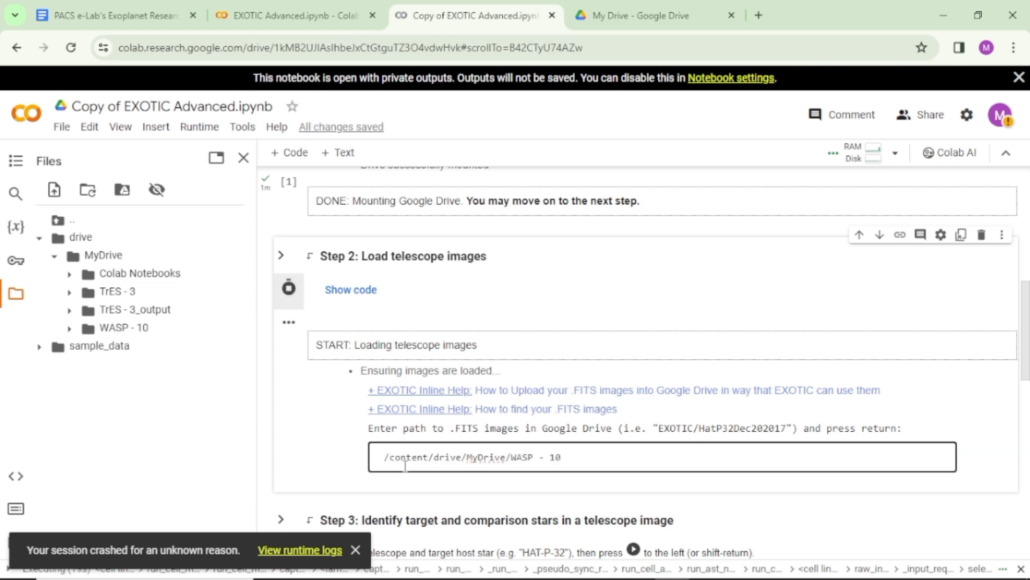
key("Return")
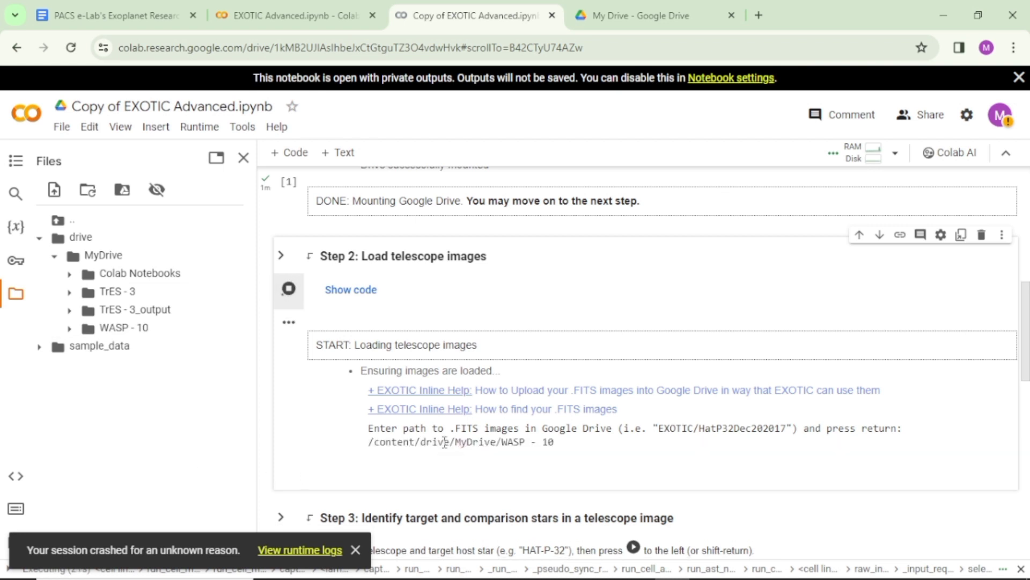
left_click(243, 157)
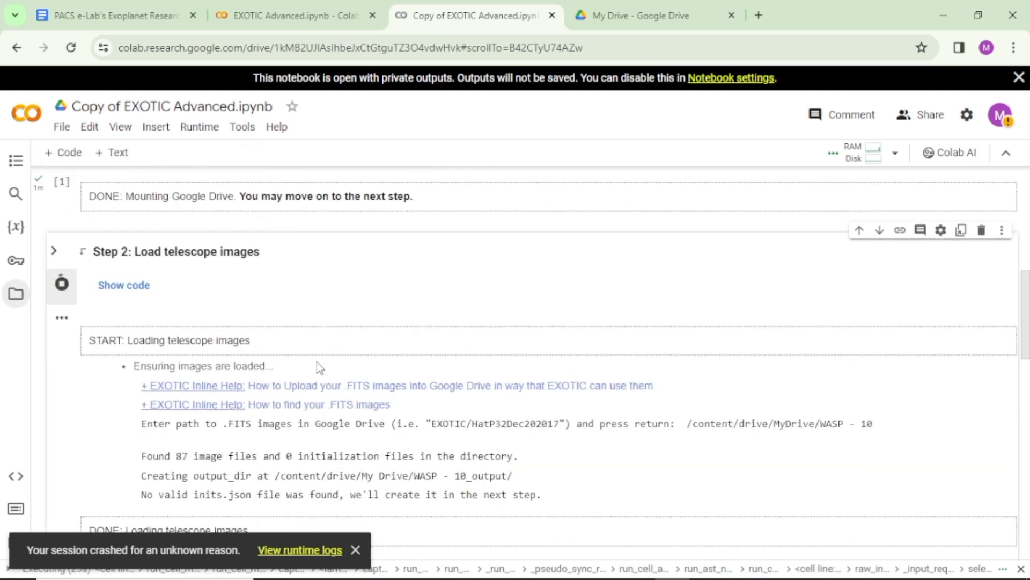
Step: Submit WASP-10b as the exoplanet target name for downloading the planetary parameters
scroll(318, 369, "down", 1)
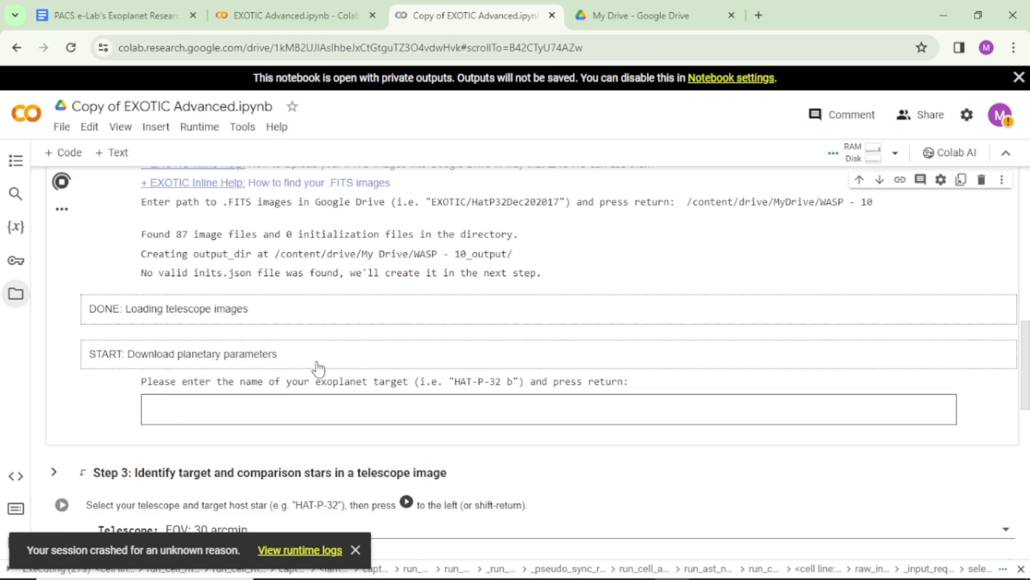
left_click(313, 405)
type("WASP")
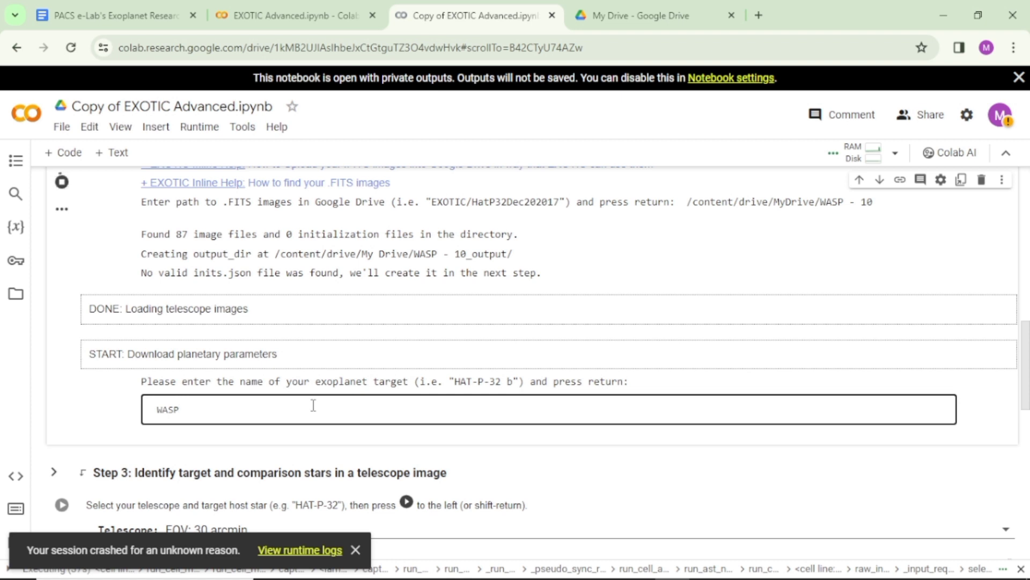
type("-10b")
key("Return")
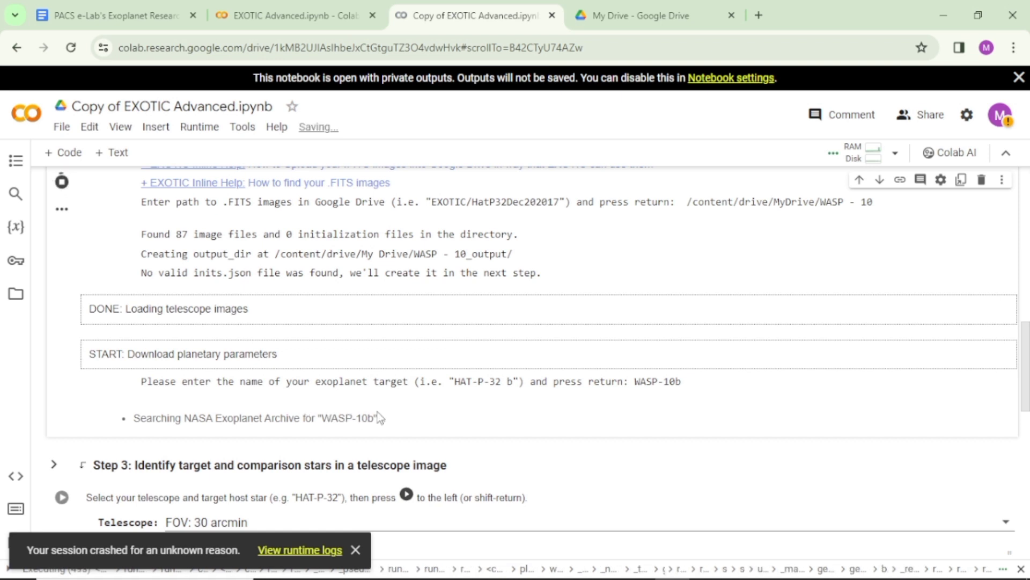
Step: Submit the observer's AAVSO code as both the primary and the secondary AAVSO Observer code
scroll(378, 407, "down", 1)
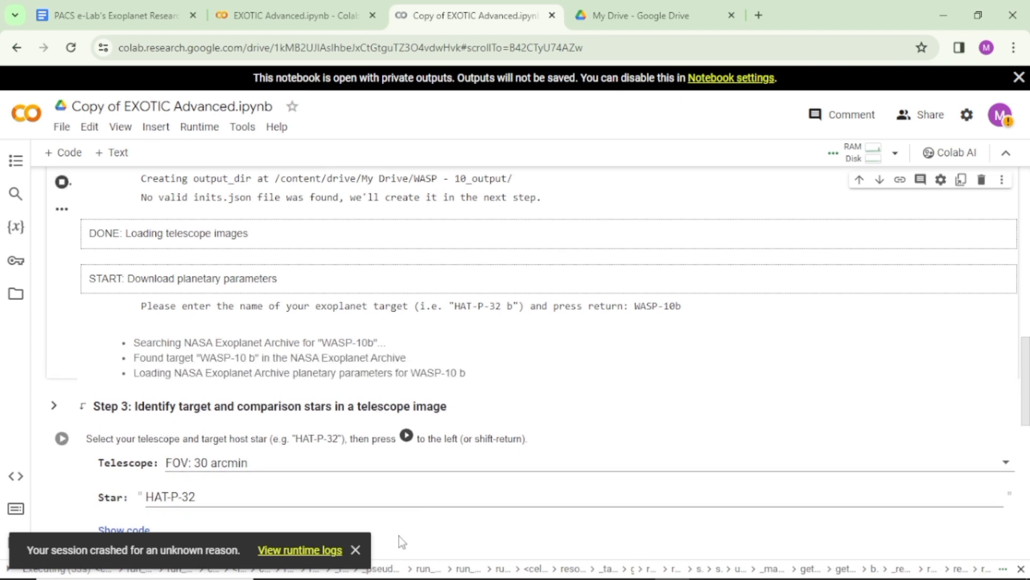
mouse_move(399, 569)
scroll(456, 386, "down", 2)
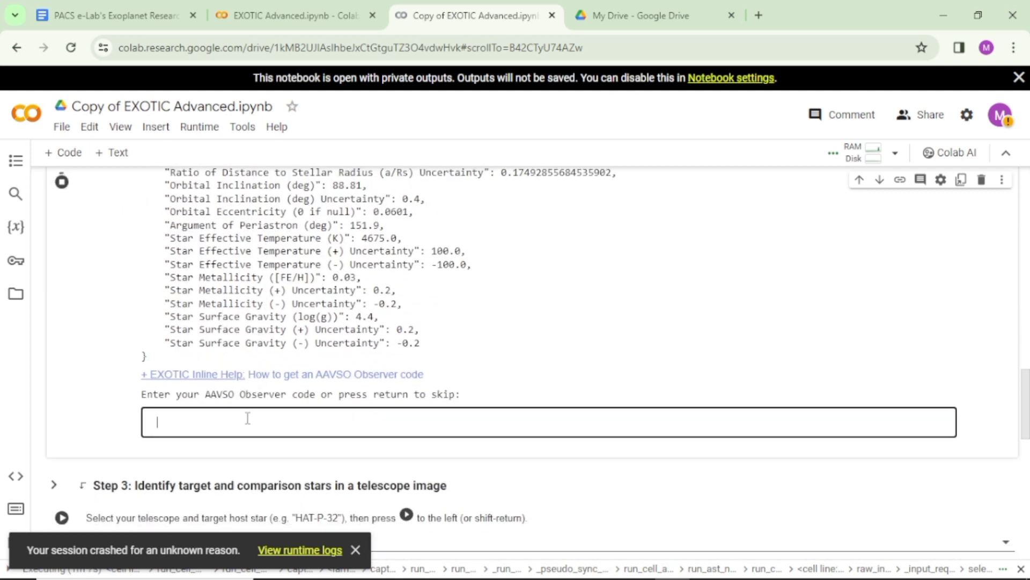
type("MMAPA")
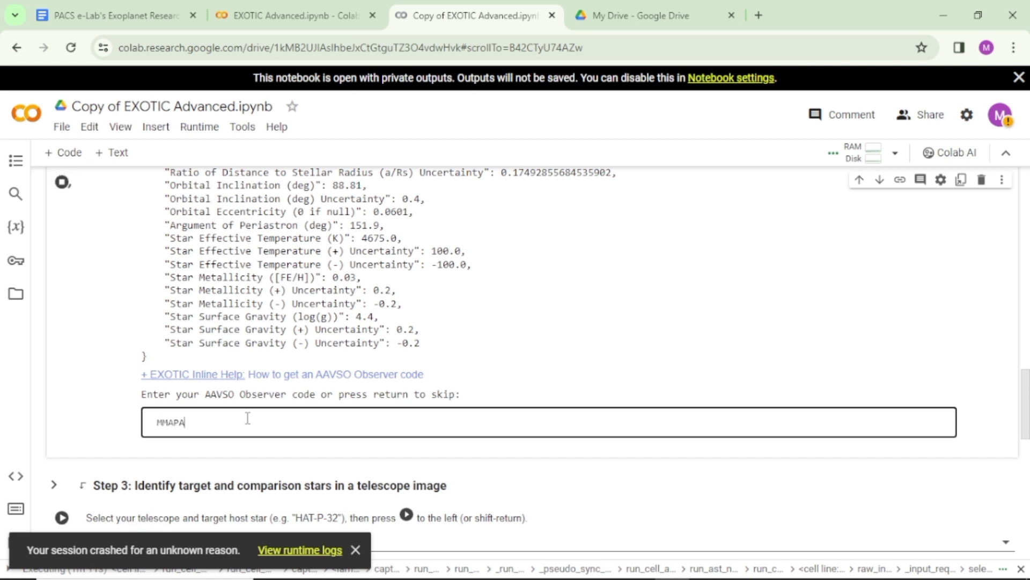
key("Return")
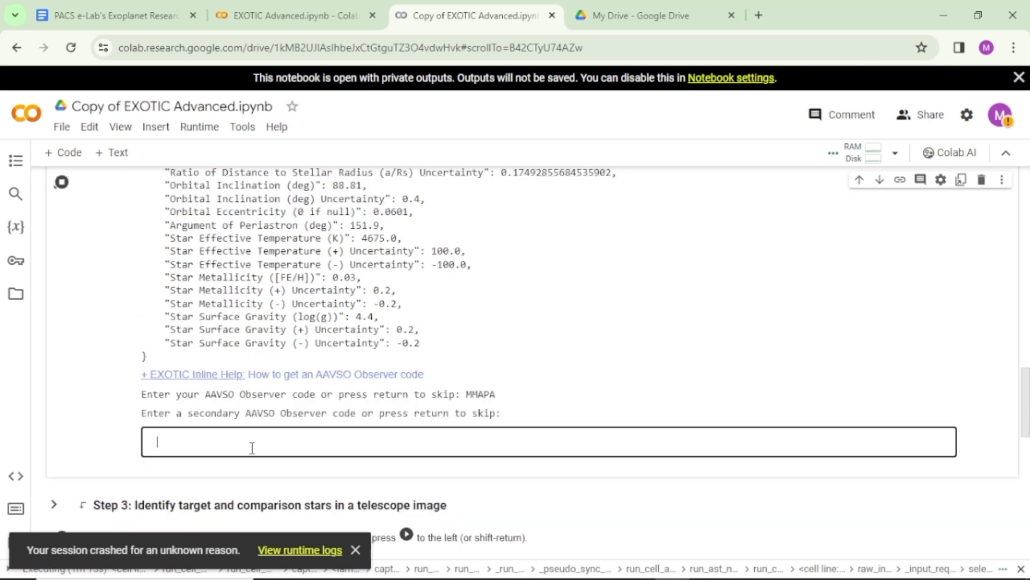
type("MMAPA")
key("Return")
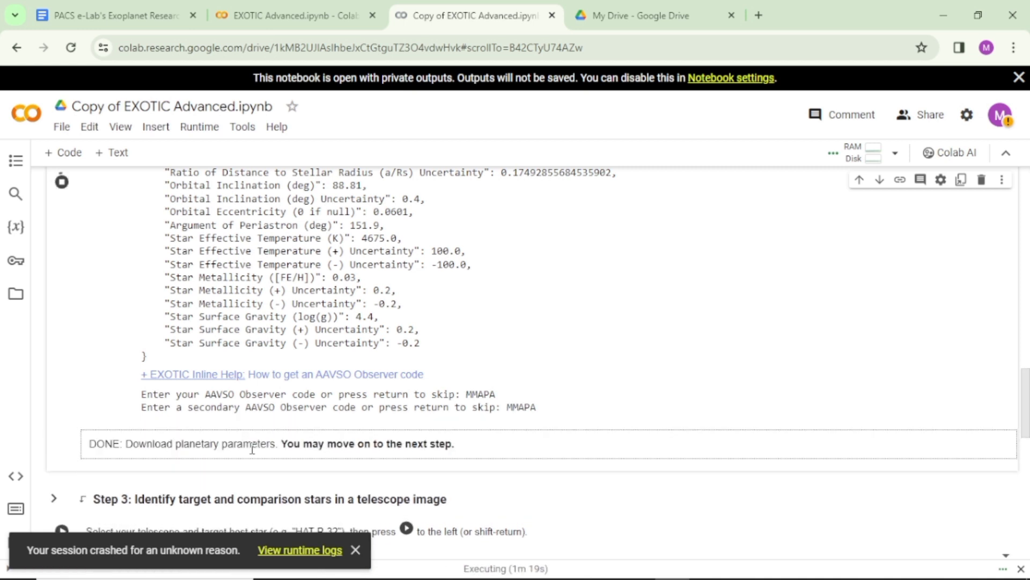
Step: Set the Step 3 telescope to MicroObservatory
scroll(252, 448, "down", 4)
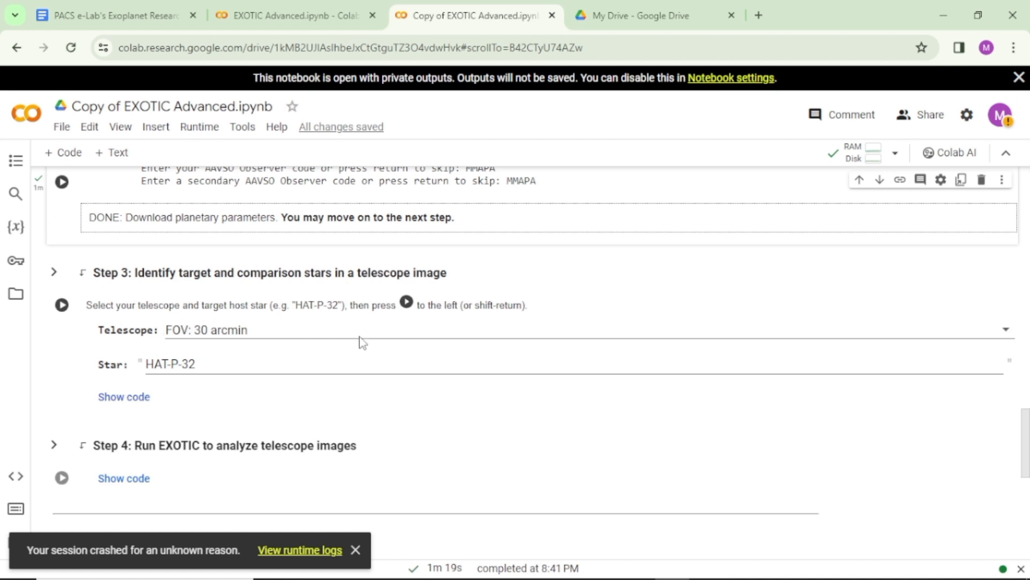
left_click(1005, 334)
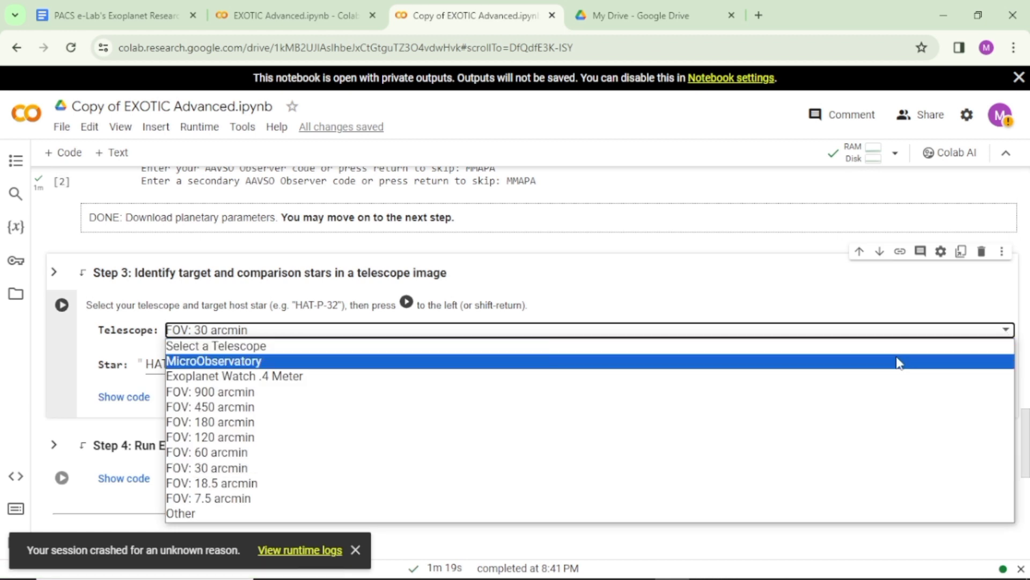
left_click(422, 513)
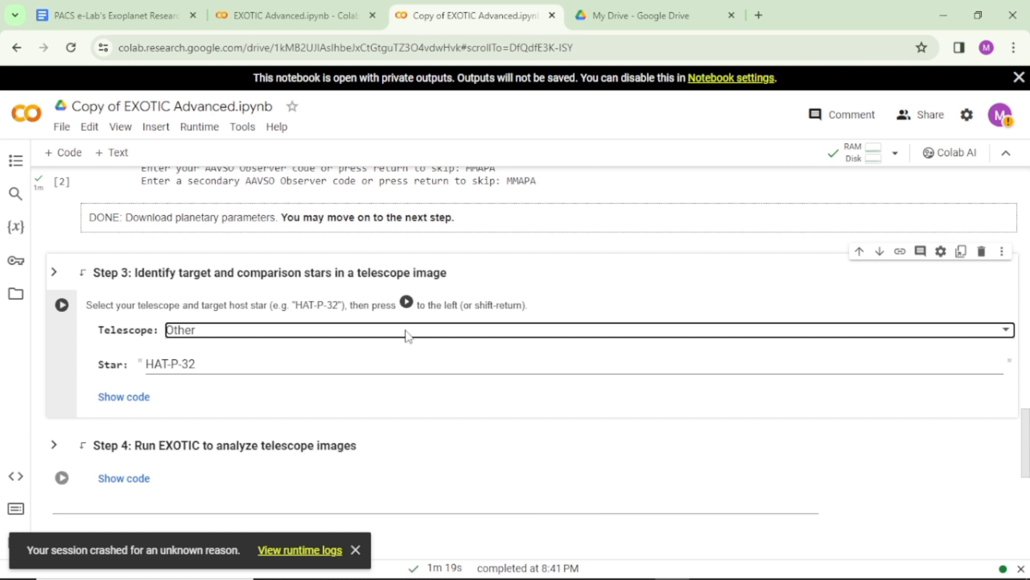
left_click(1007, 330)
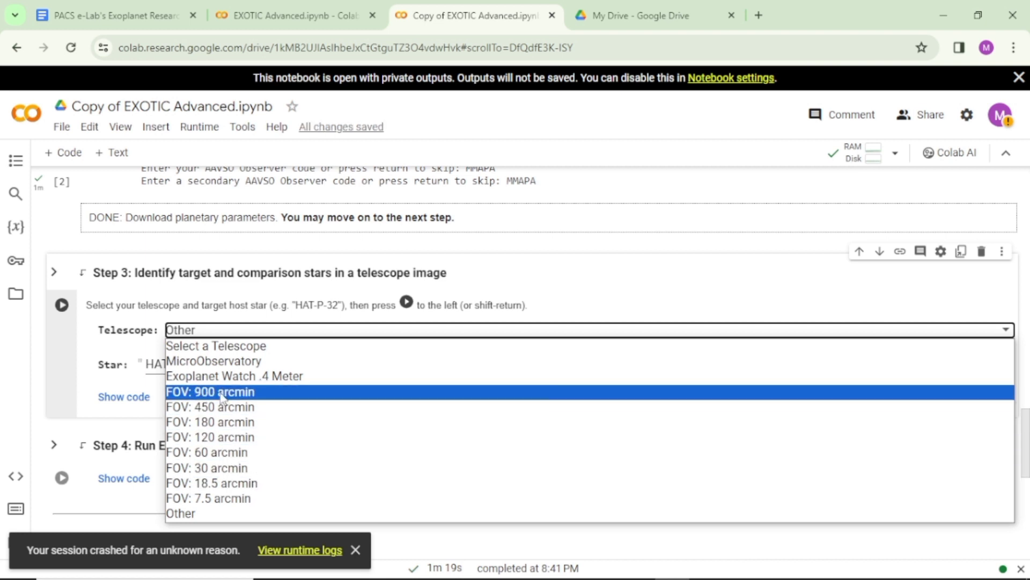
left_click(222, 361)
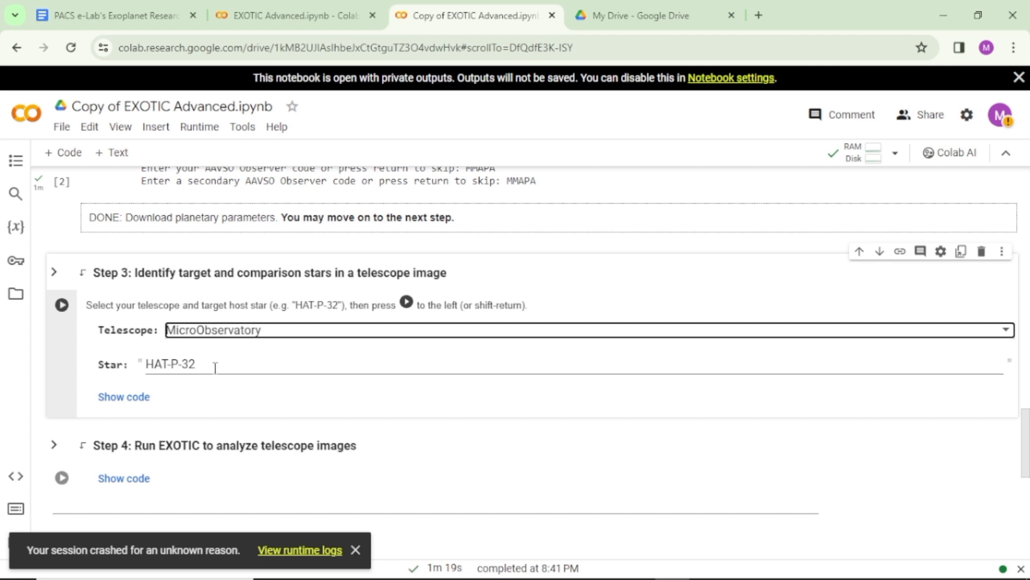
Step: Copy the host star name WASP-10 from the planetary parameters into the Step 3 star field and run that cell
scroll(215, 368, "up", 10)
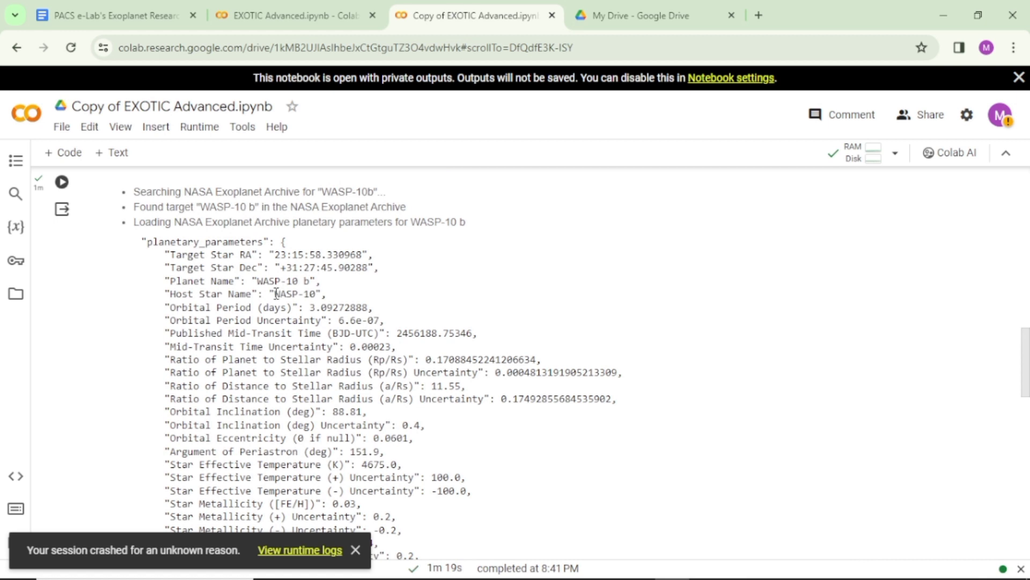
left_click_drag(276, 293, 313, 291)
right_click(306, 300)
left_click(333, 315)
scroll(338, 322, "down", 10)
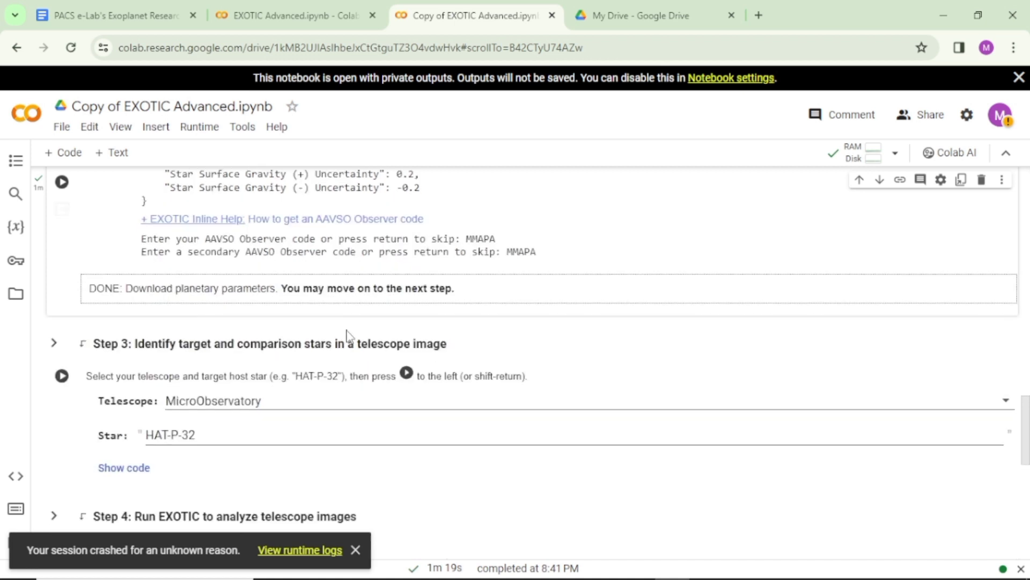
scroll(346, 336, "down", 5)
scroll(260, 272, "up", 5)
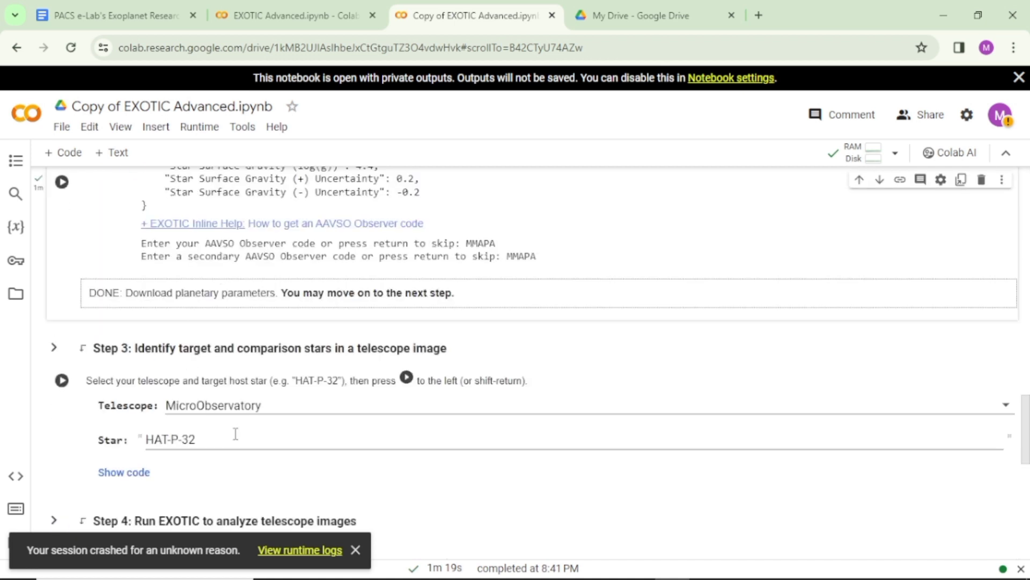
left_click(235, 433)
key("ctrl+a")
key("ctrl+v")
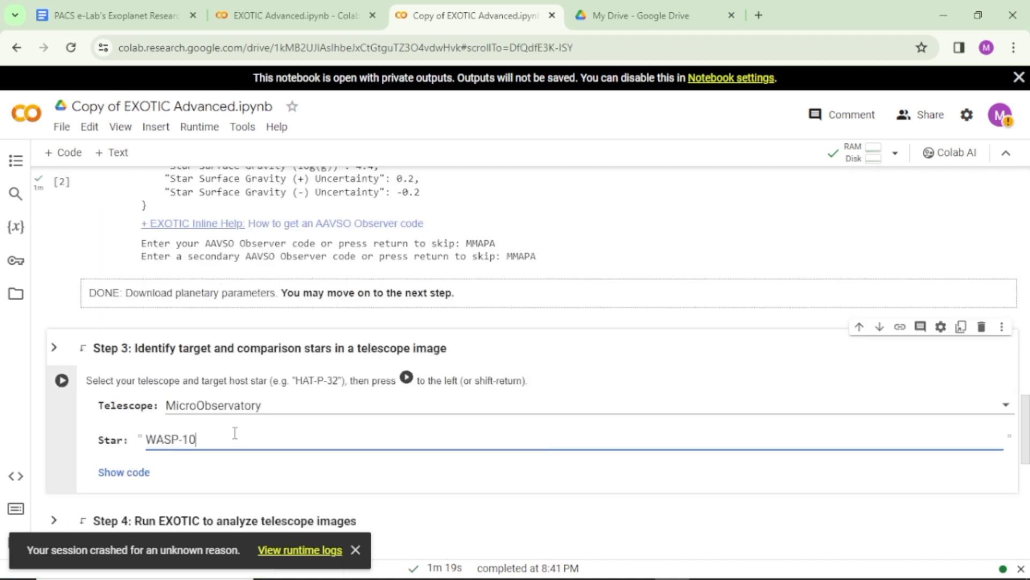
left_click(61, 382)
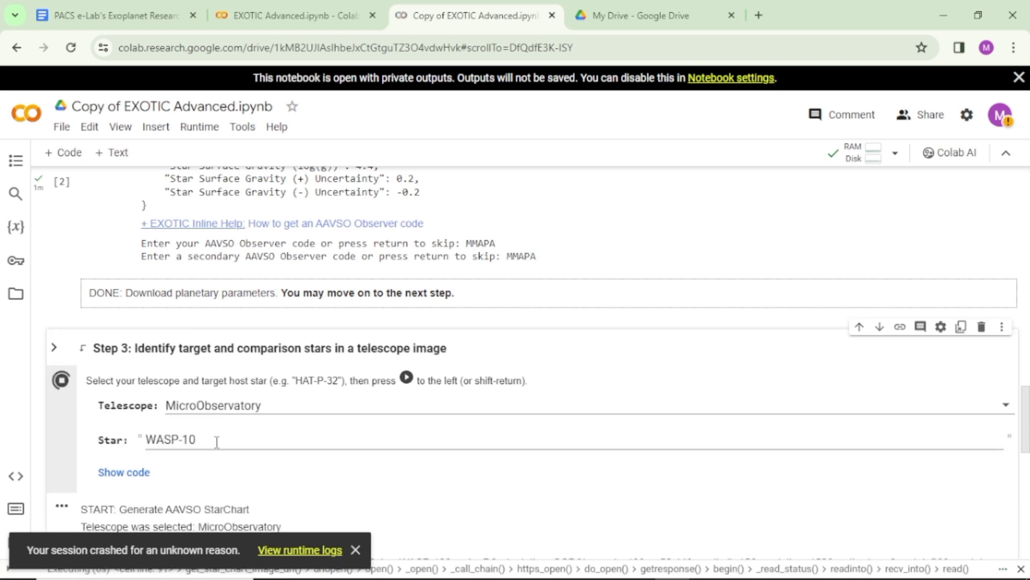
Step: Compare the telescope image with the AAVSO star chart for WASP-10, enlarging the image around the target star
scroll(236, 456, "up", 4)
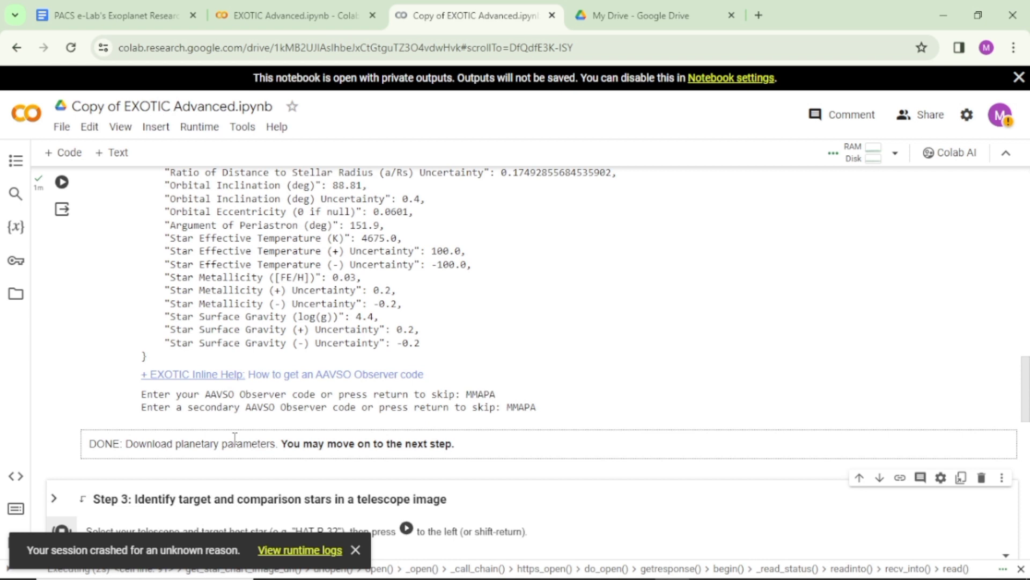
scroll(236, 436, "up", 1)
scroll(257, 424, "up", 3)
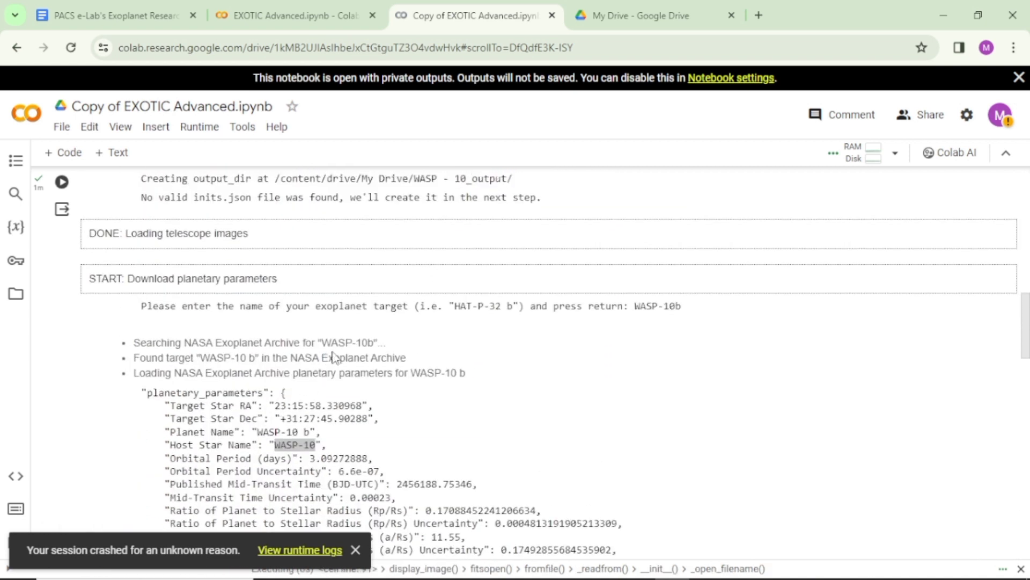
scroll(322, 365, "down", 12)
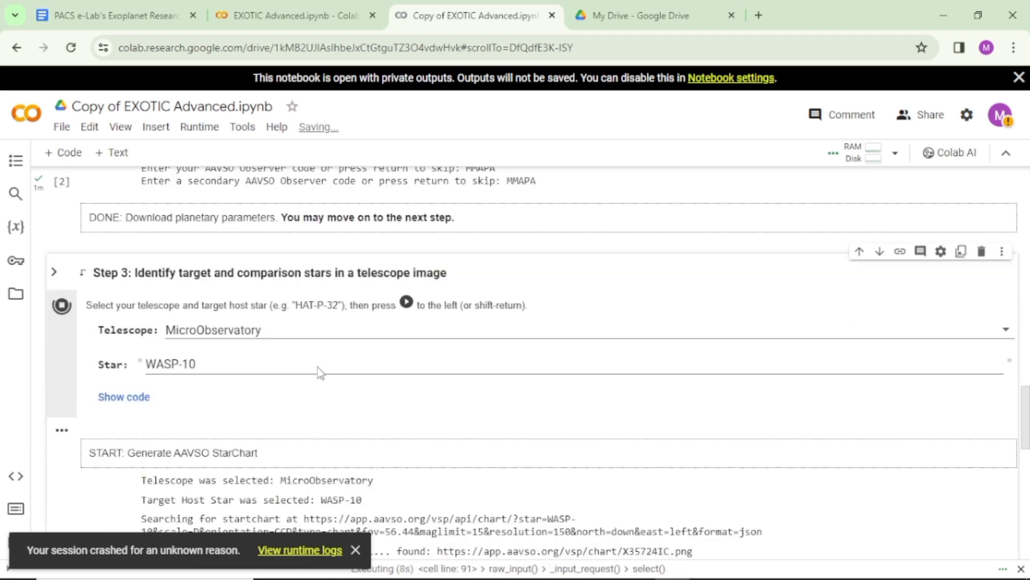
scroll(318, 367, "down", 4)
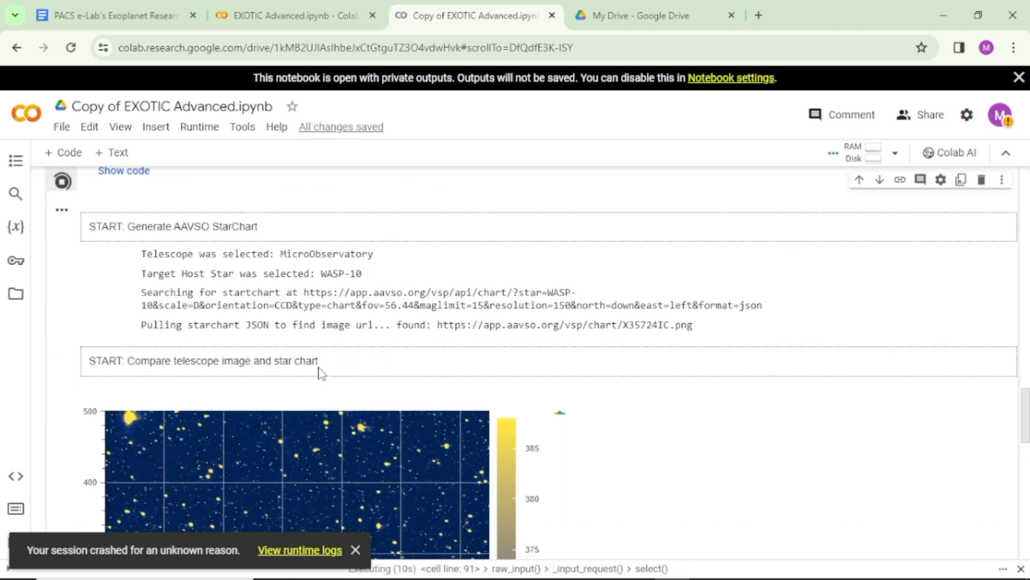
scroll(321, 371, "down", 3)
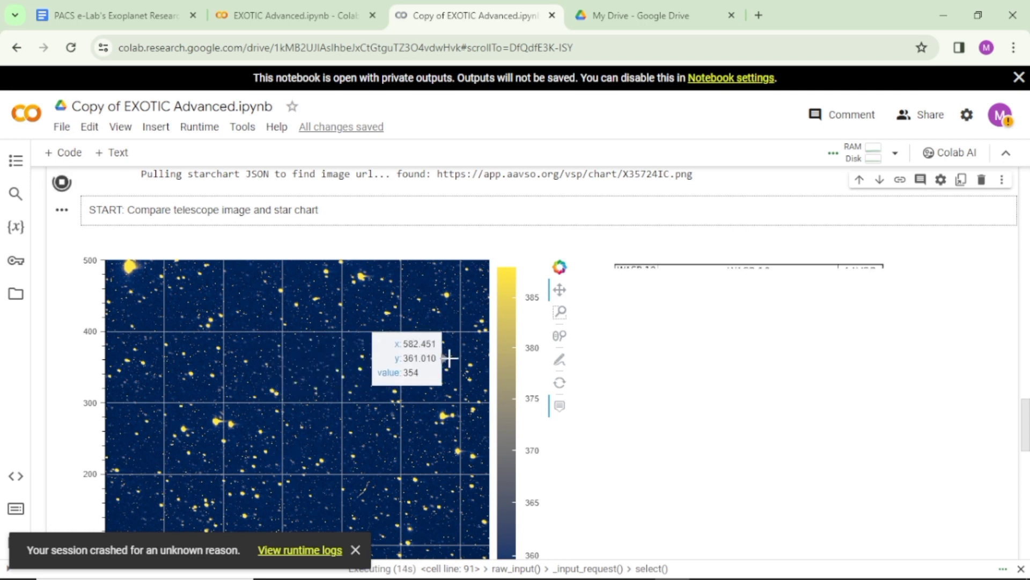
scroll(450, 359, "down", 1)
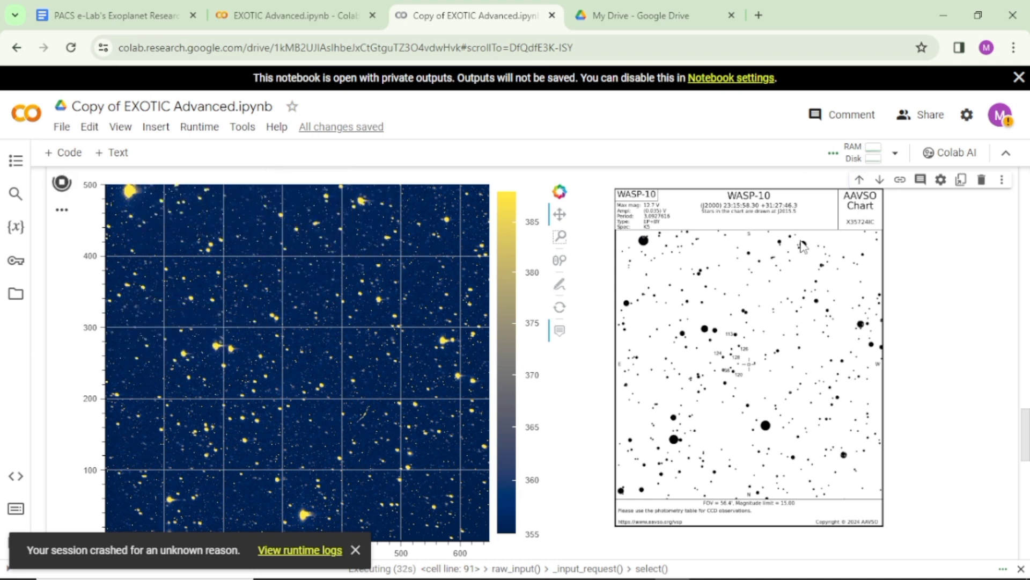
scroll(687, 482, "down", 1)
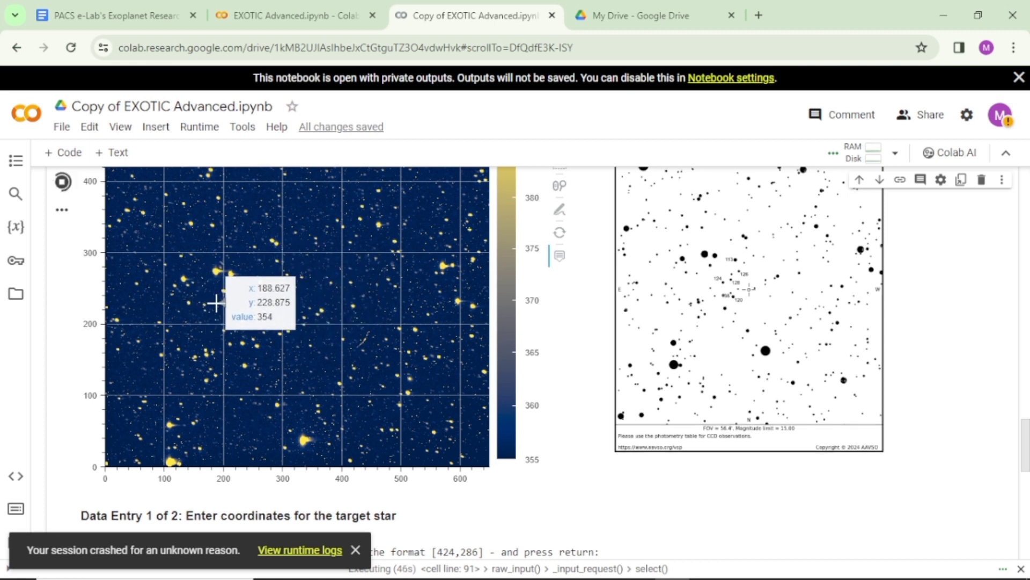
scroll(220, 322, "up", 2)
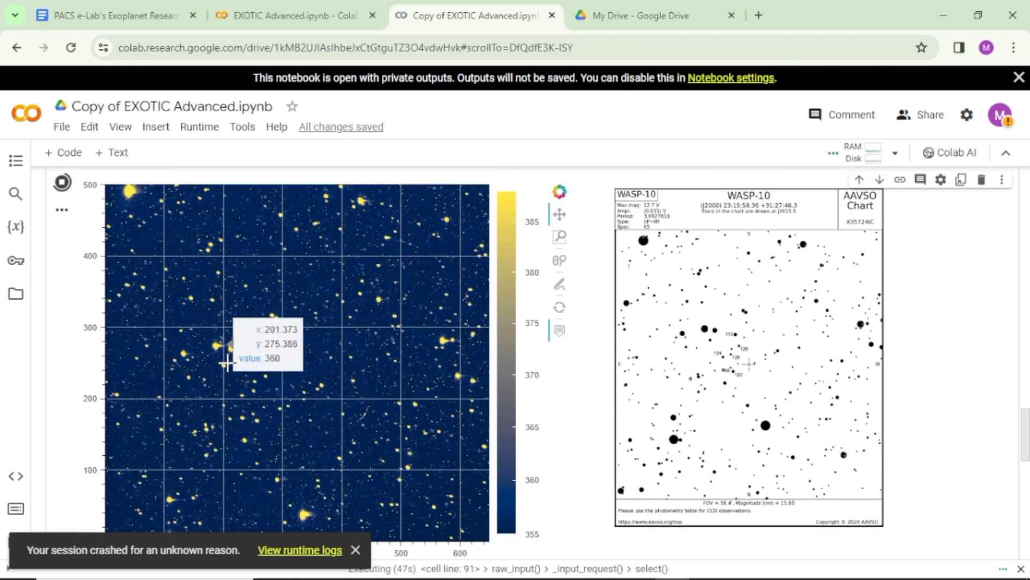
left_click(560, 261)
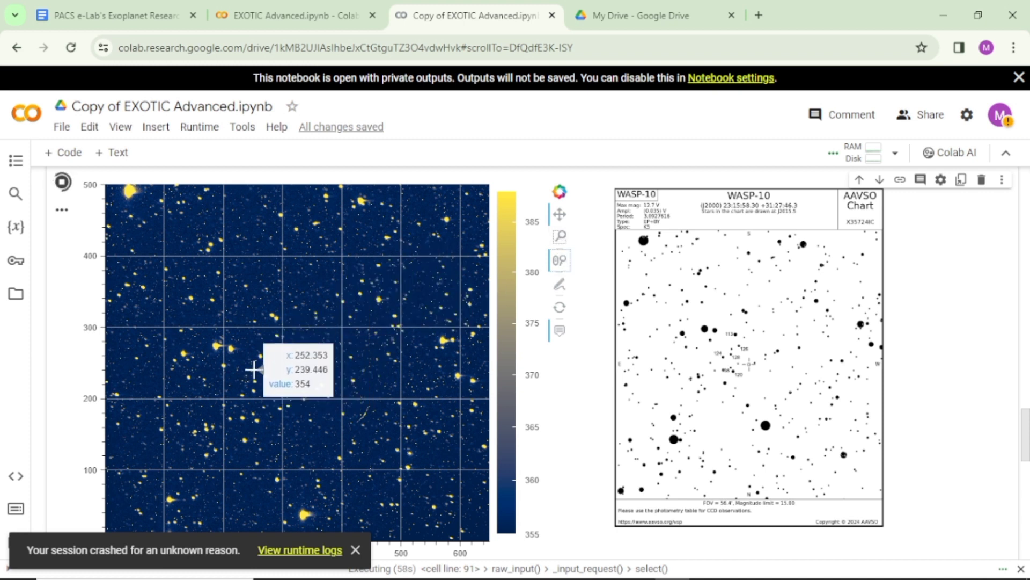
scroll(254, 370, "up", 5)
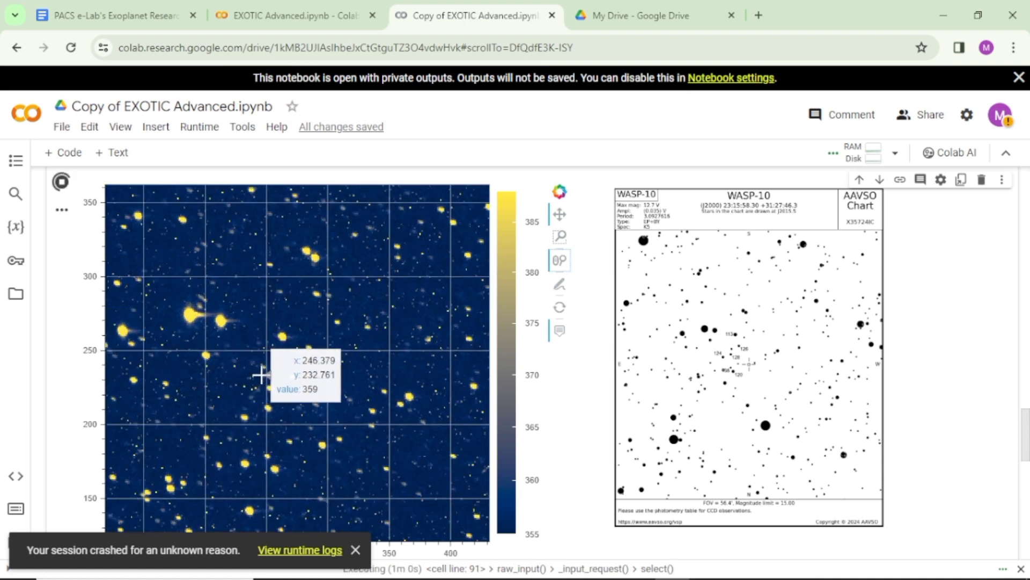
scroll(261, 374, "up", 1)
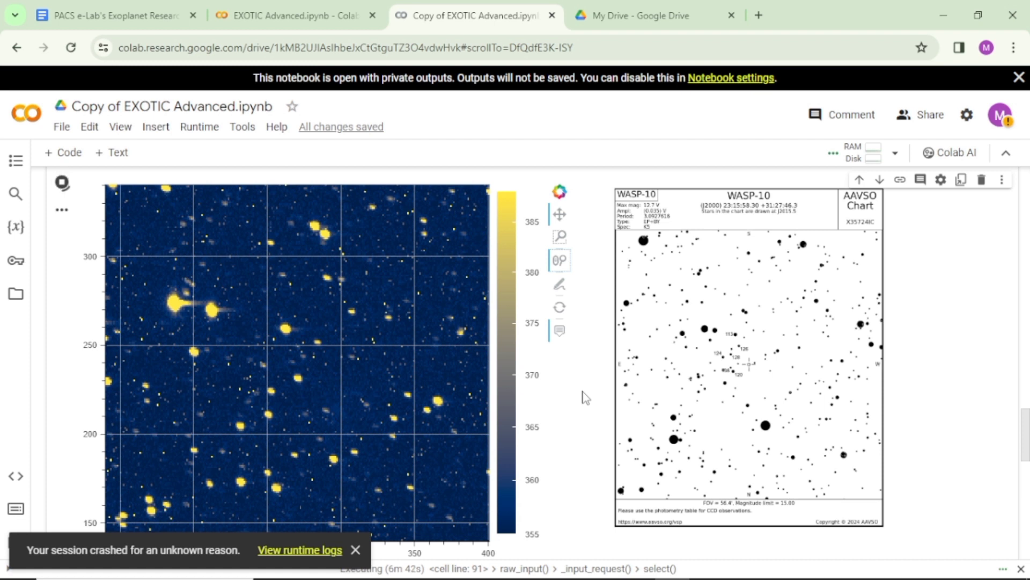
Step: Submit [295,185] as the target star coordinates
scroll(586, 397, "down", 4)
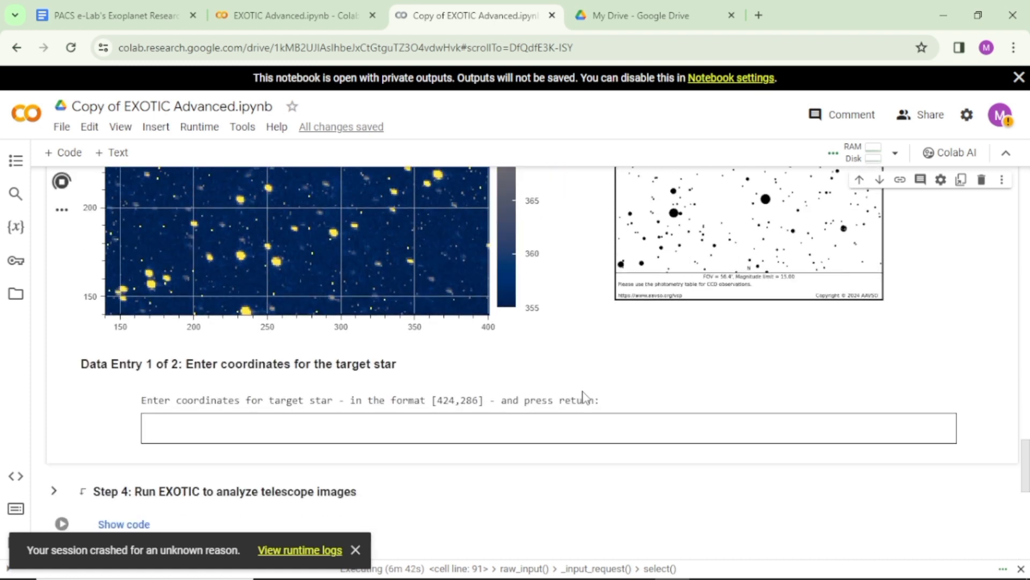
left_click(342, 428)
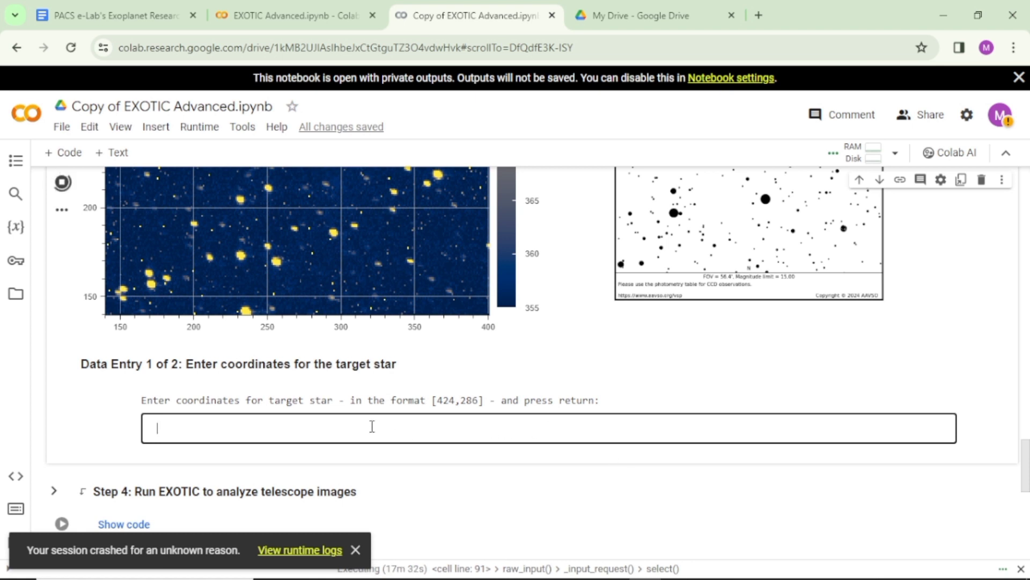
type("[295,185]")
key("Return")
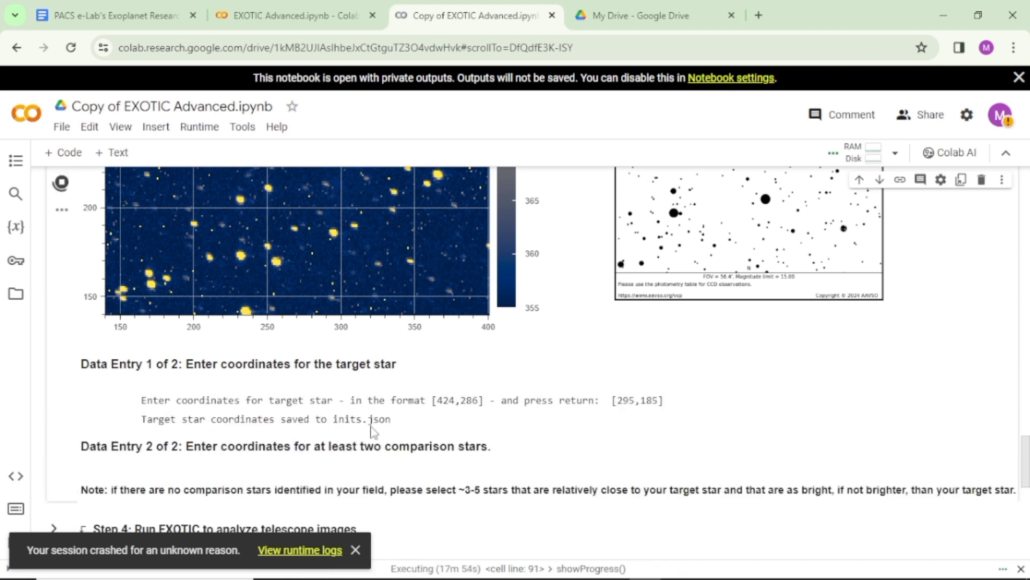
Step: Submit [[256,169],[232,172],[270,230],[256,211]] as the comparison star coordinates
scroll(368, 430, "down", 1)
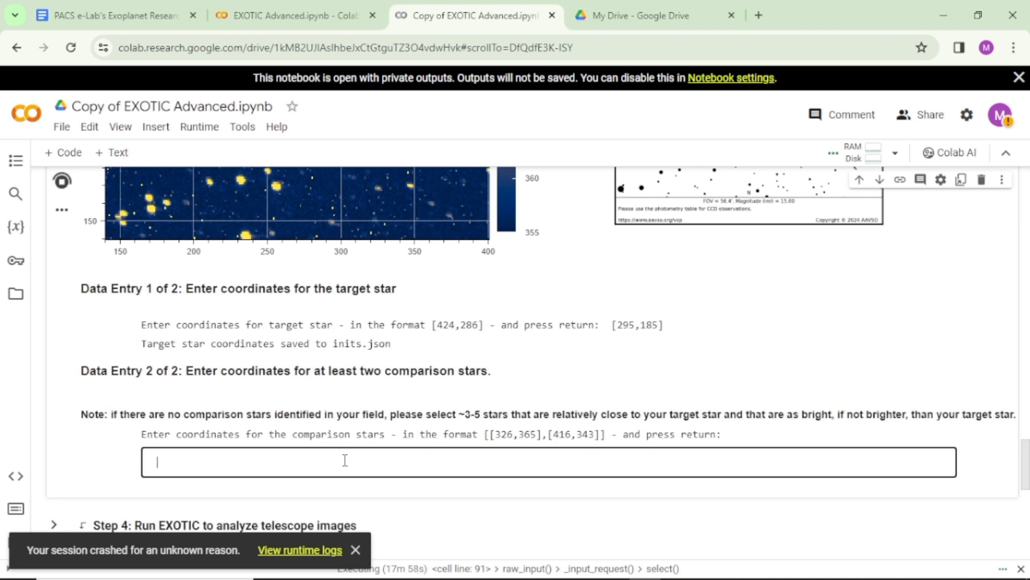
type("[[")
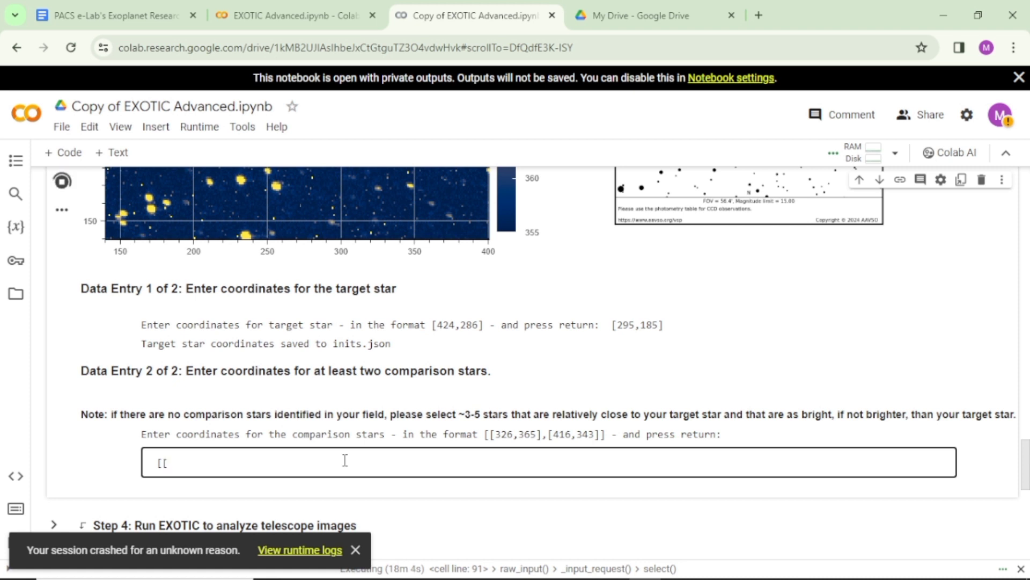
type("156")
key("BackSpace")
key("BackSpace")
key("BackSpace")
type("25")
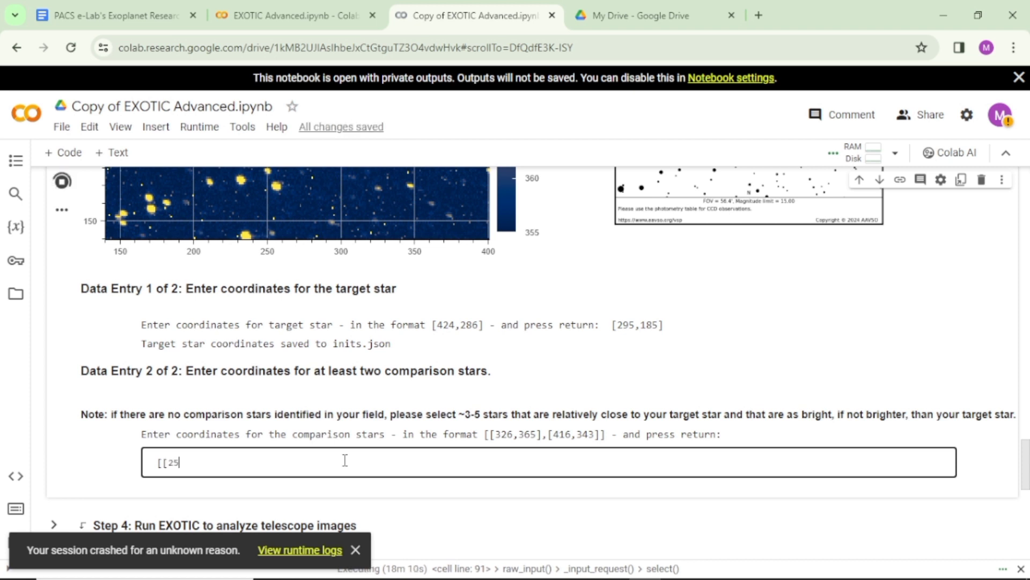
type("6,1")
type("69],[232,1")
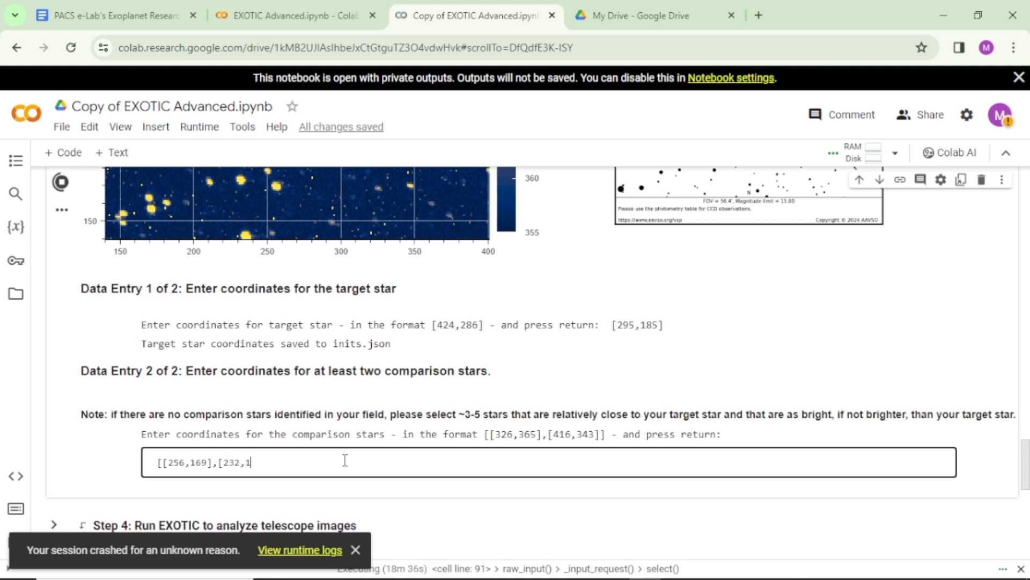
type("72],[270,23")
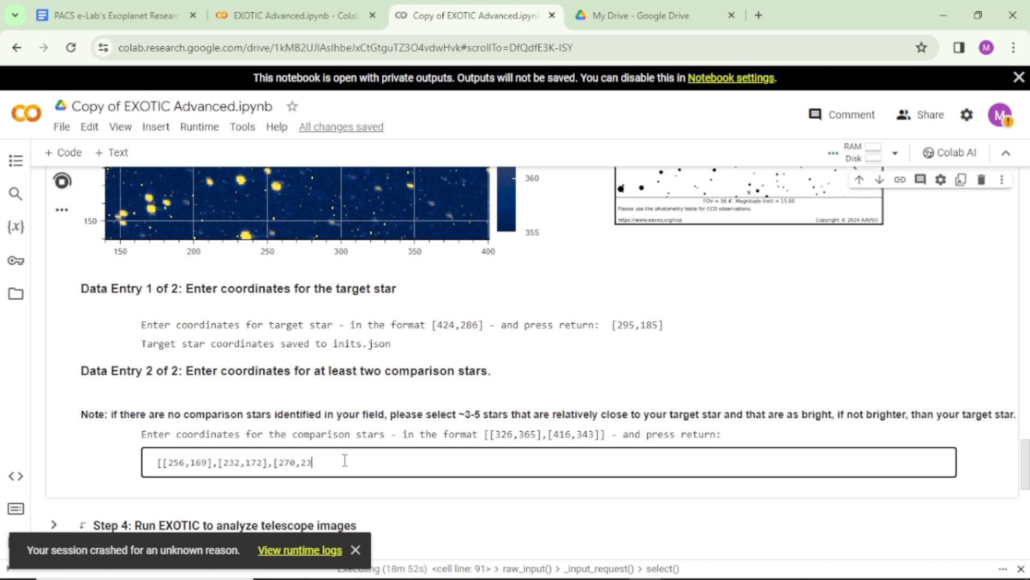
type("0],[256,")
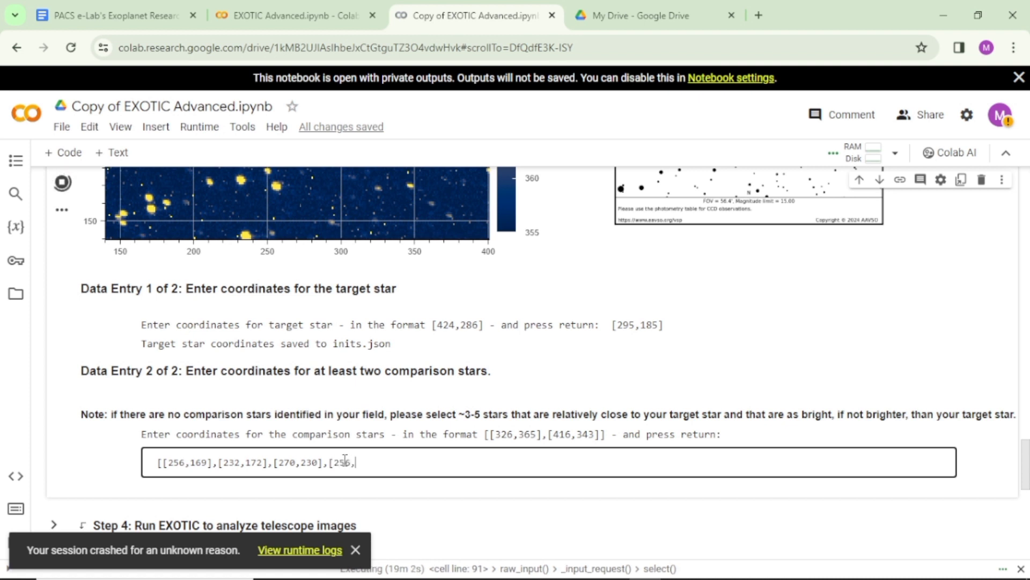
type("211]]")
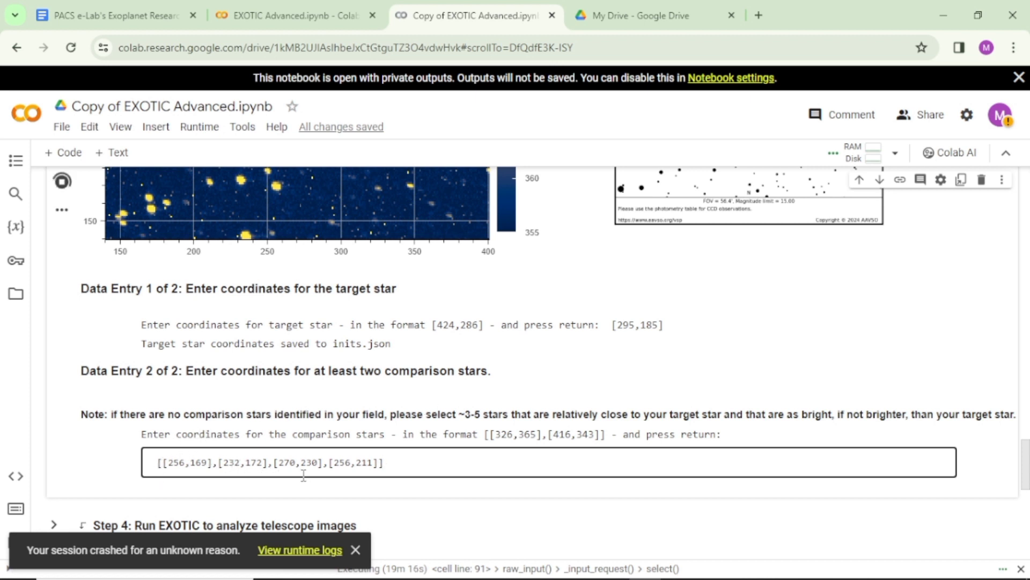
key("Return")
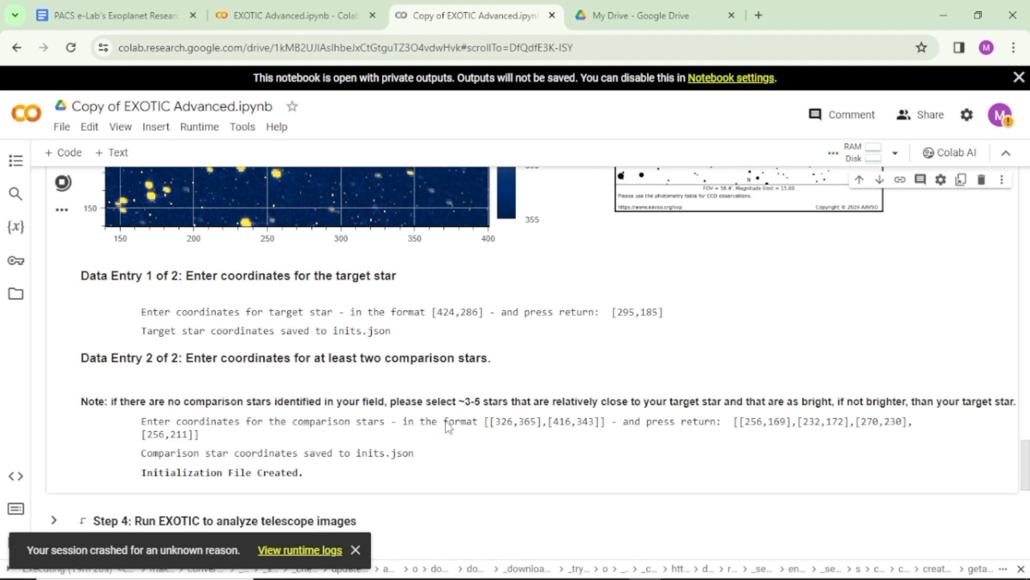
Step: Run the Step 4 cell that starts EXOTIC's analysis of the telescope images
scroll(445, 420, "down", 4)
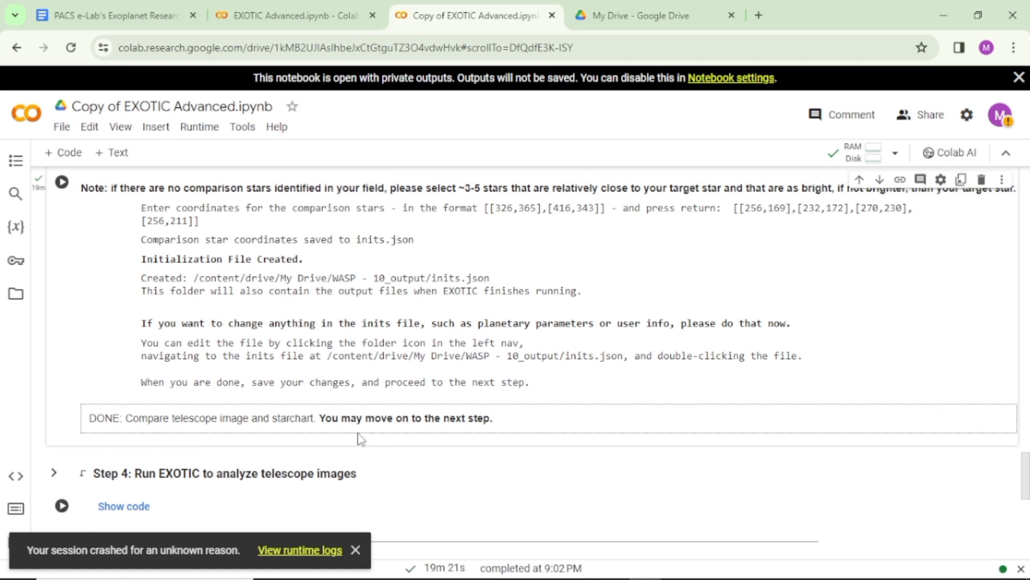
scroll(413, 429, "down", 1)
scroll(417, 434, "down", 1)
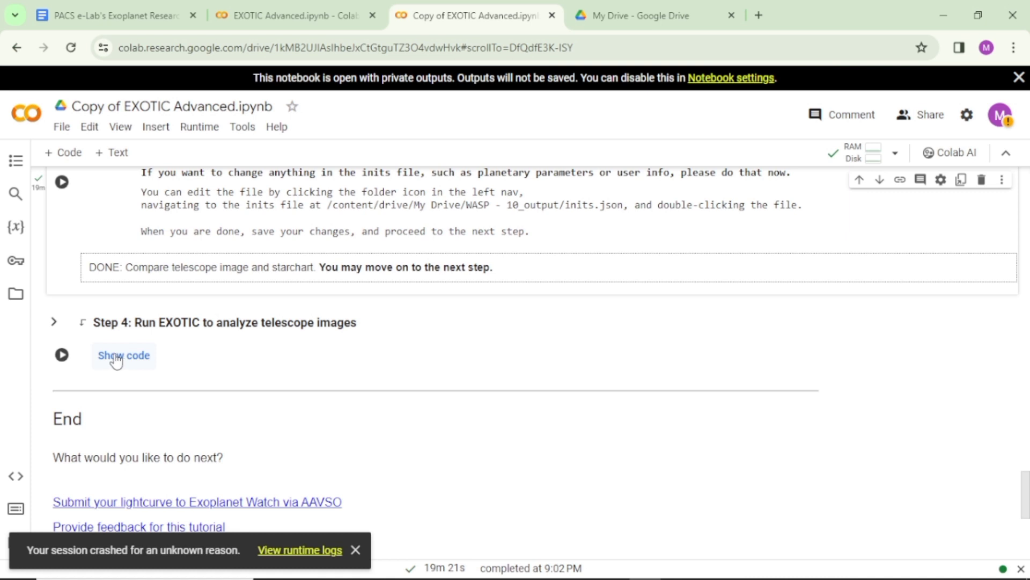
left_click(62, 356)
left_click(61, 356)
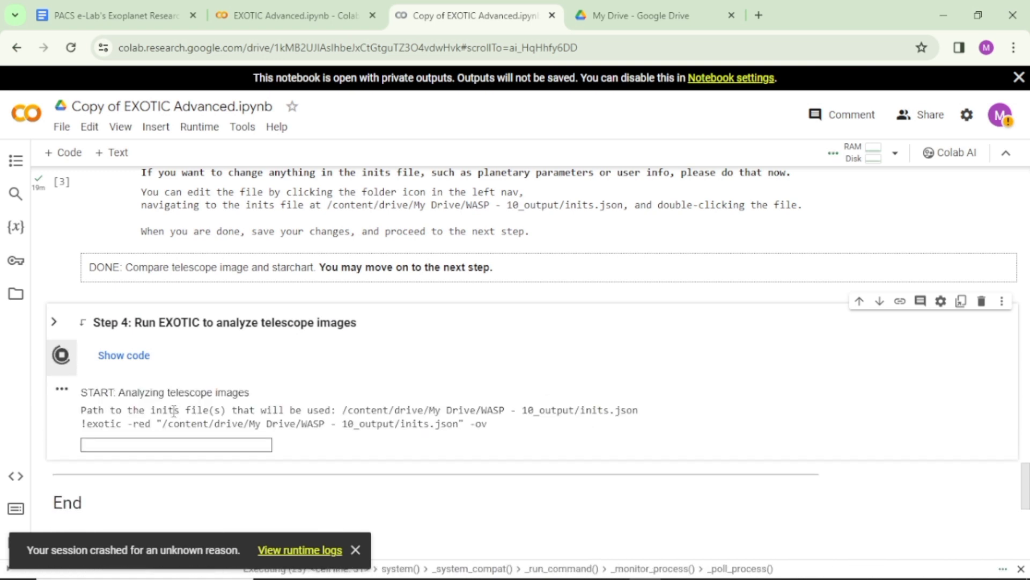
Step: Answer Y to EXOTIC's question about adding comparison stars automatically from AAVSO
scroll(212, 386, "down", 1)
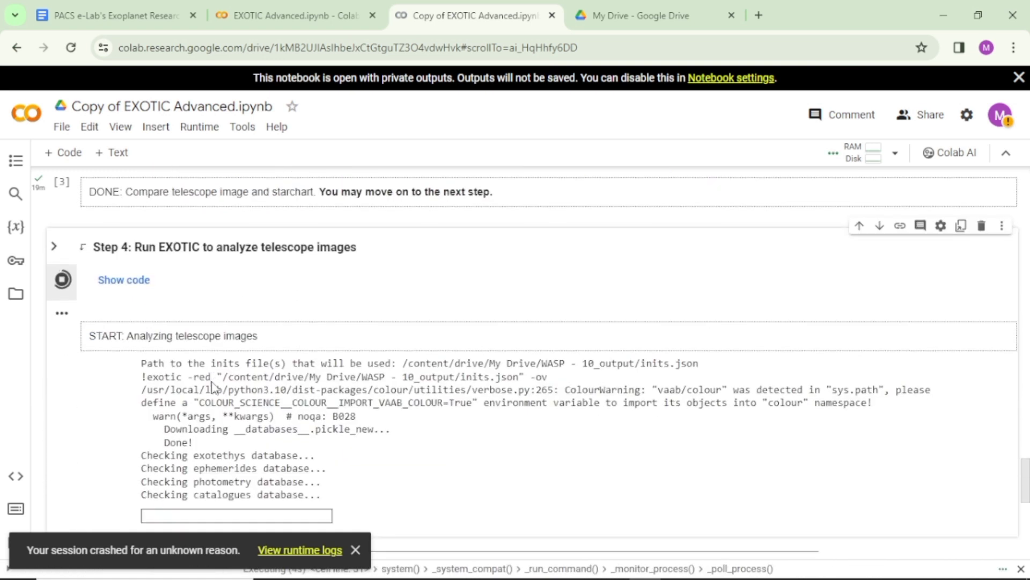
scroll(213, 383, "down", 2)
scroll(214, 383, "down", 2)
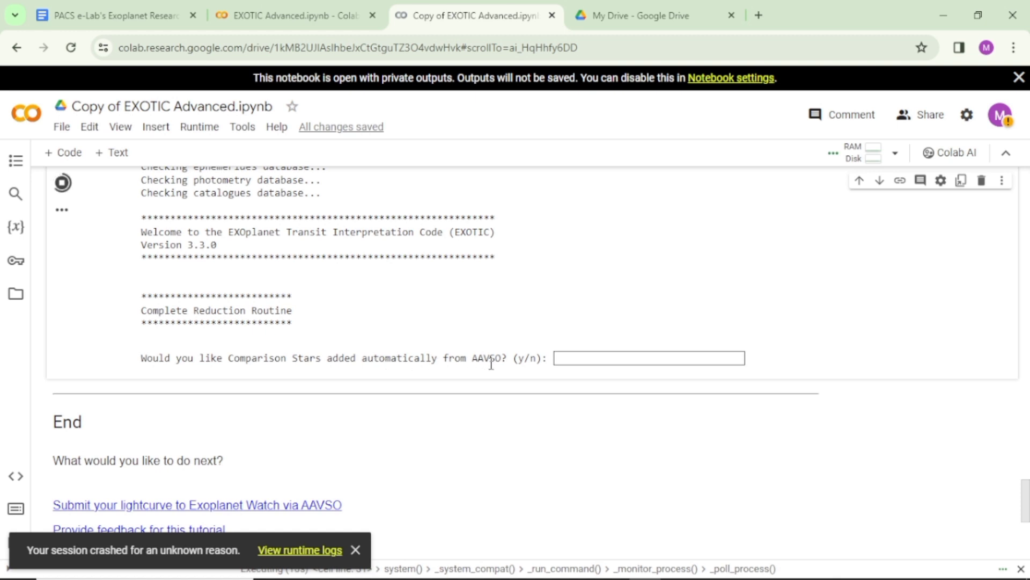
left_click(592, 360)
type("Y")
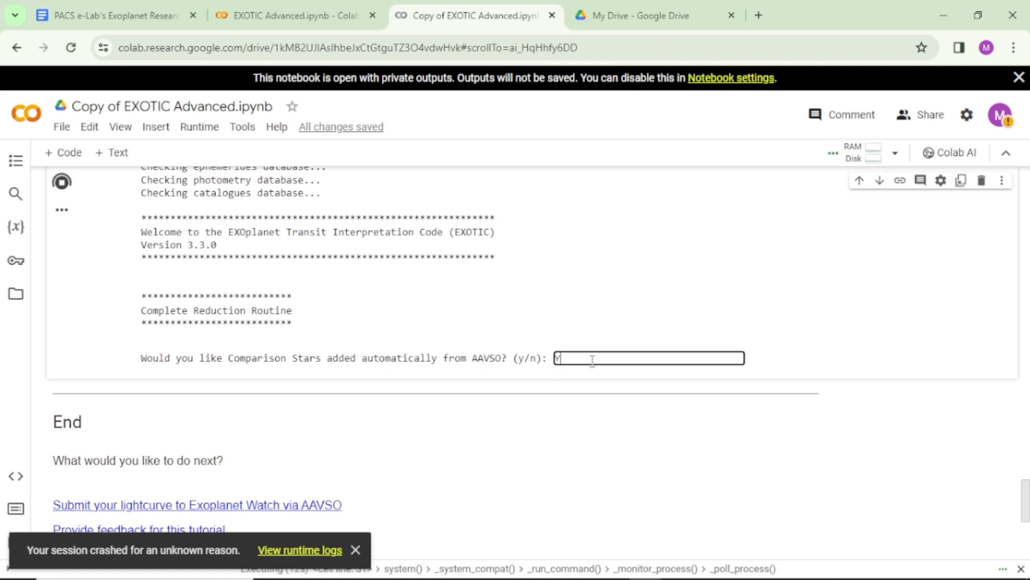
key("Return")
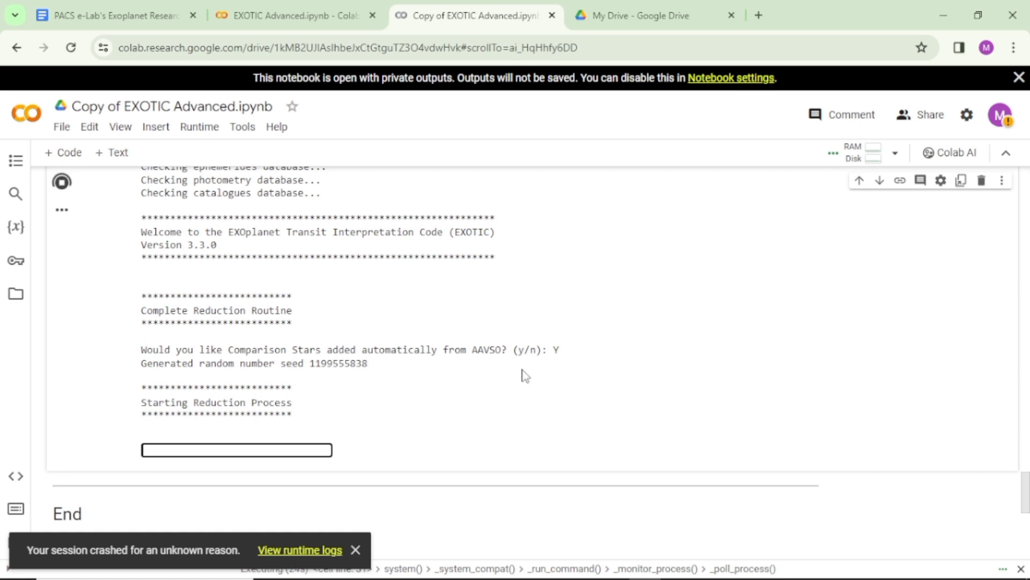
Step: Examine the Step 4 output, including the WASP-10 b light curve, field-of-view image and parameter distribution plots
scroll(526, 376, "down", 2)
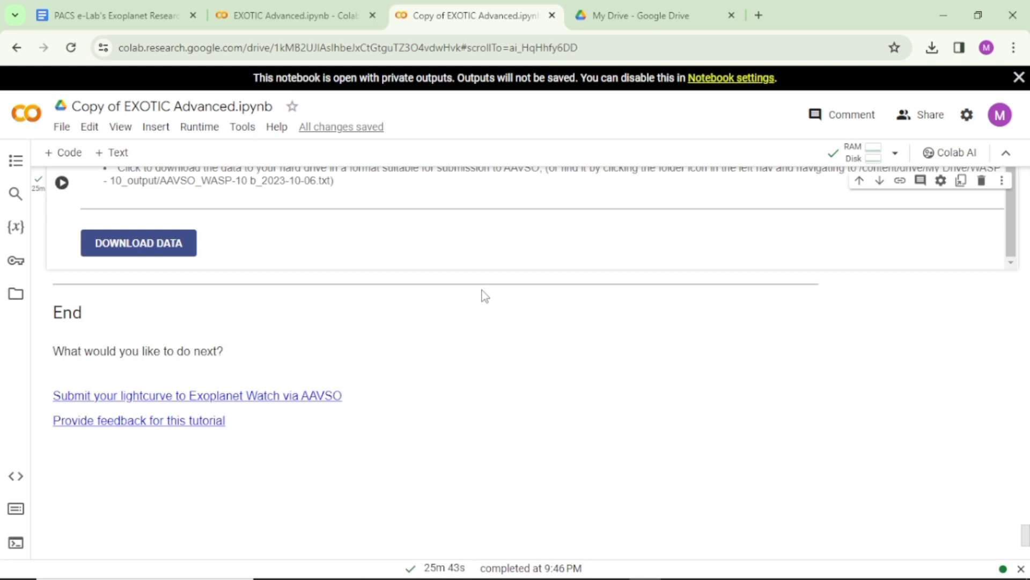
scroll(482, 290, "up", 1)
scroll(482, 287, "up", 1)
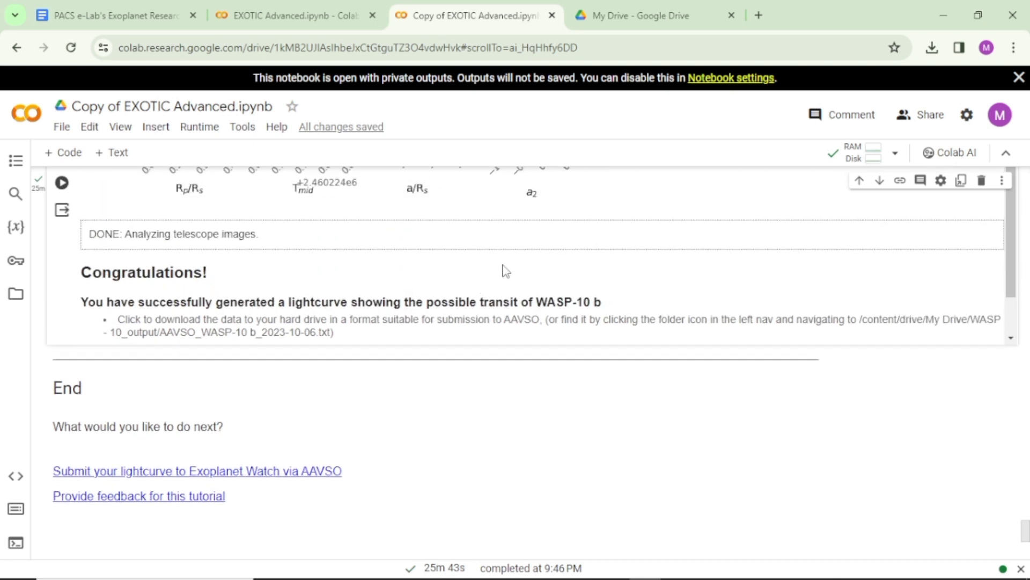
scroll(479, 288, "up", 2)
scroll(784, 294, "up", 2)
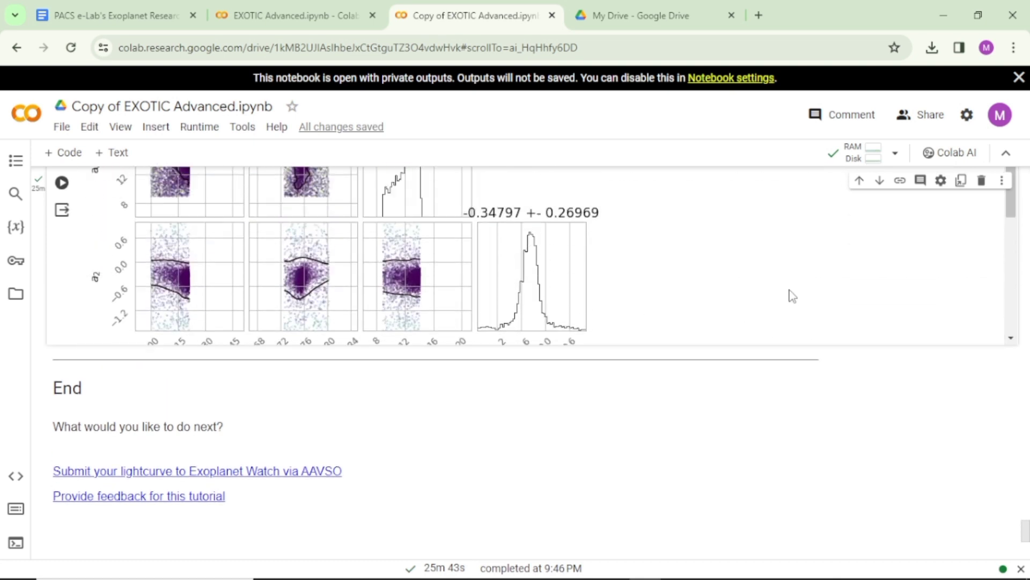
scroll(999, 297, "up", 2)
scroll(878, 299, "up", 4)
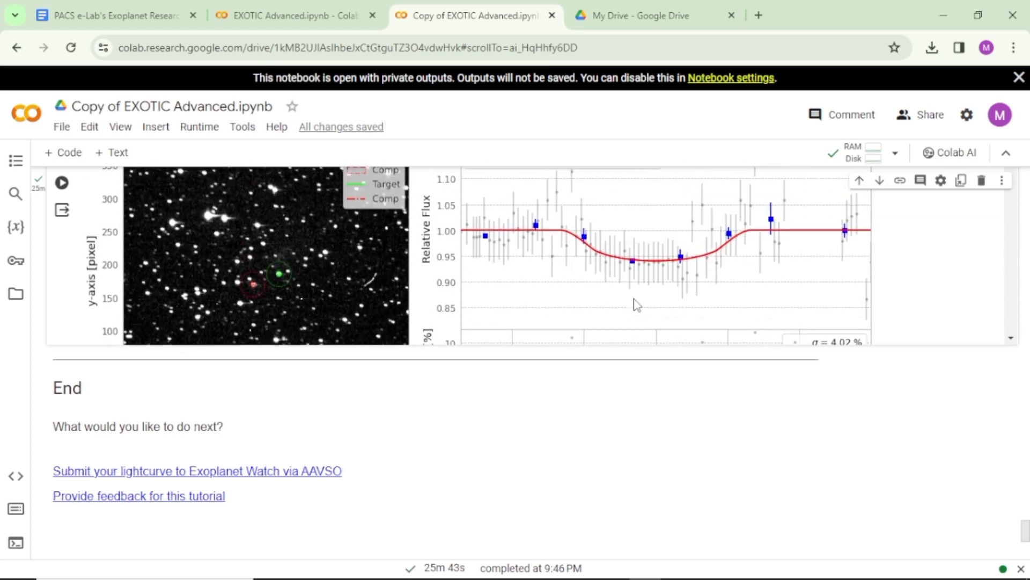
scroll(635, 302, "up", 2)
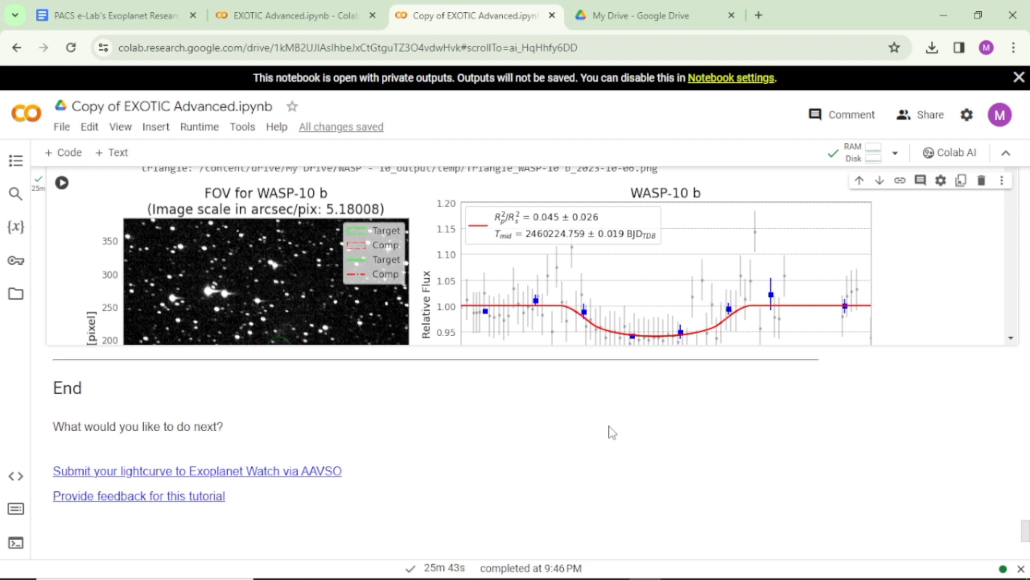
Step: Switch to Google Drive and download AAVSO_WASP-10 b_2023-10-06.txt from the WASP - 10_output folder
left_click(668, 15)
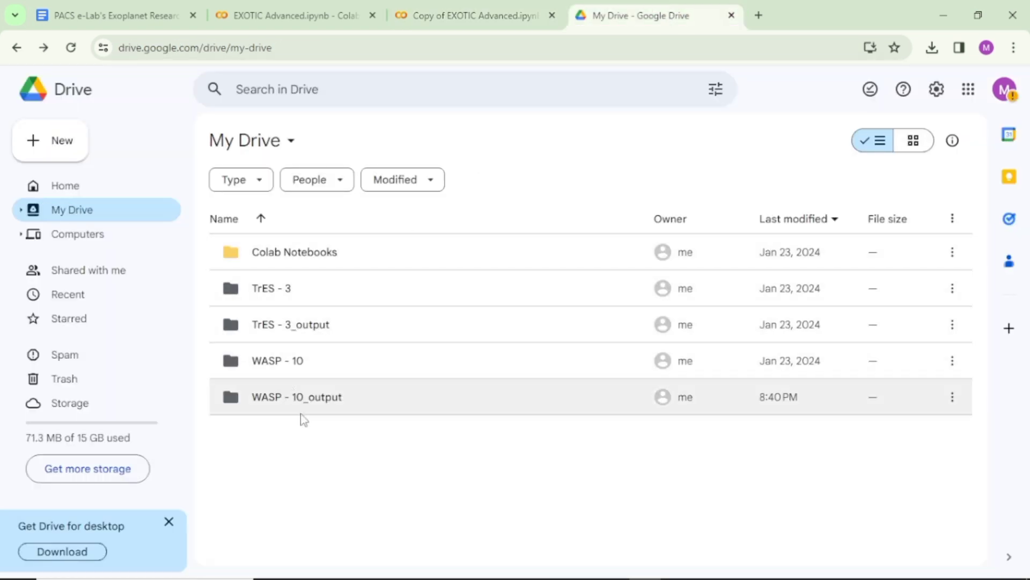
double_click(352, 394)
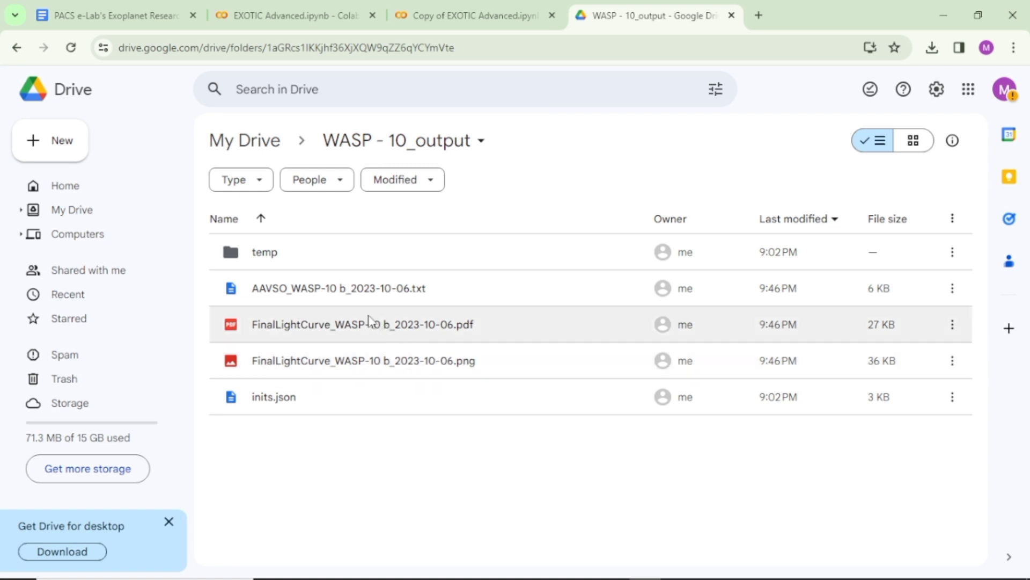
right_click(370, 290)
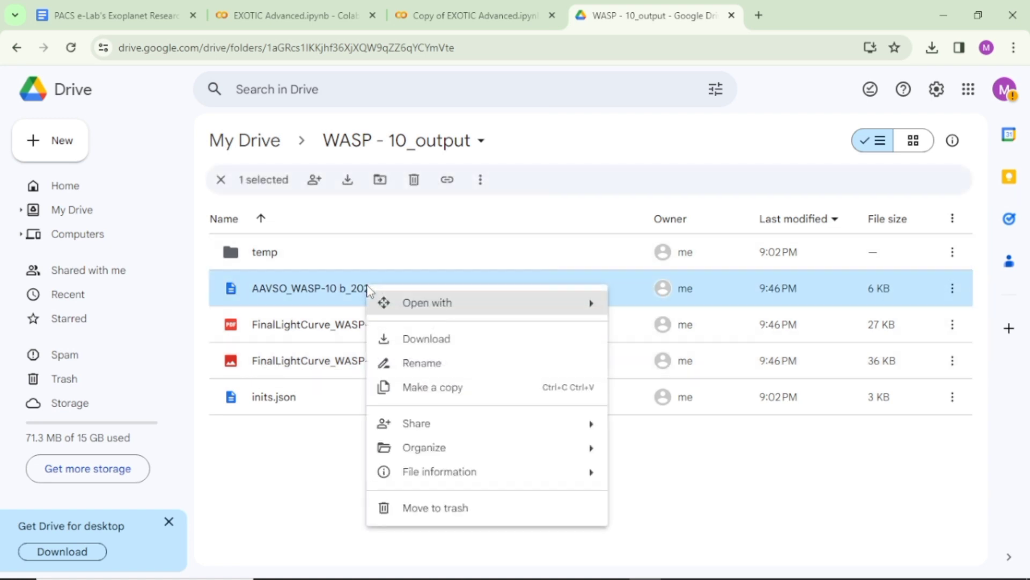
left_click(411, 338)
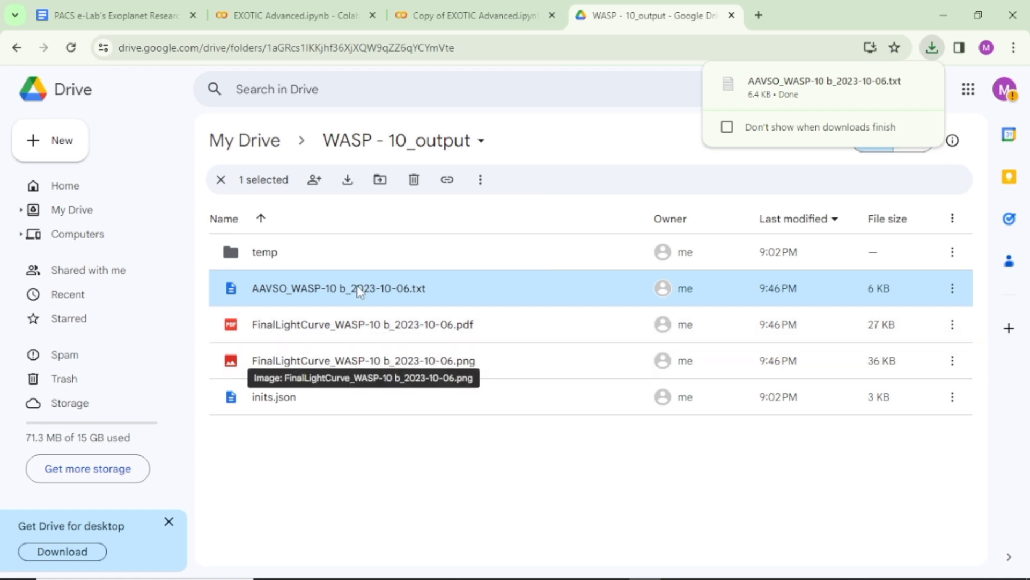
Step: View the WASP-10 b FOV images in the temp folder, comparing the LinearStretch, LogStretch, SqrtStretch and SquaredStretch versions
double_click(344, 254)
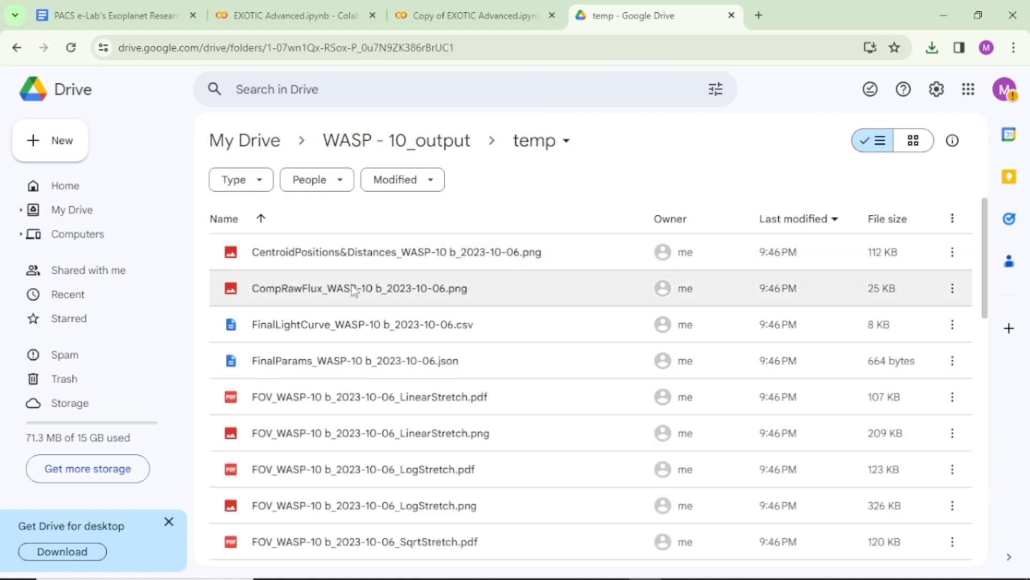
double_click(339, 399)
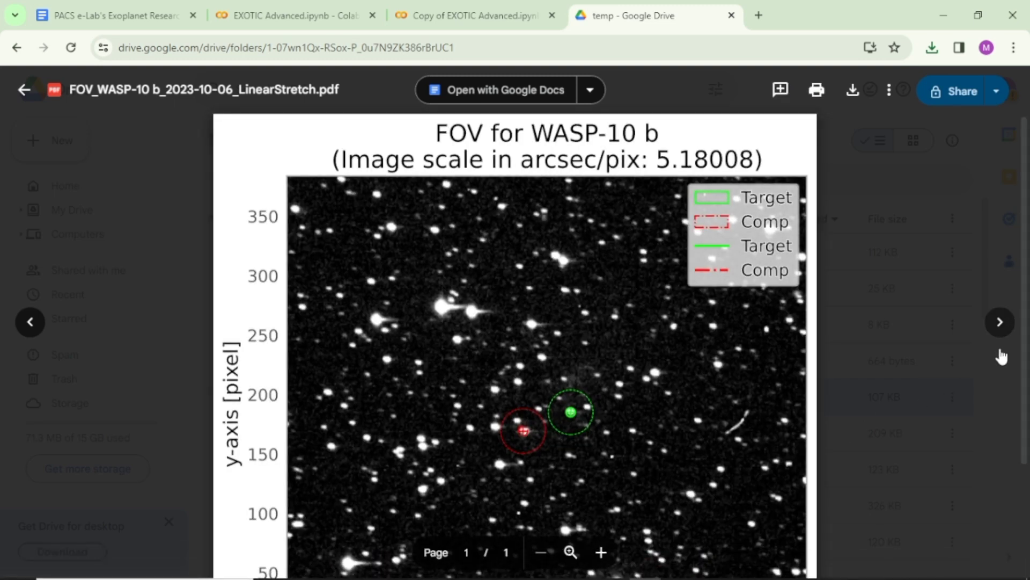
left_click(1001, 324)
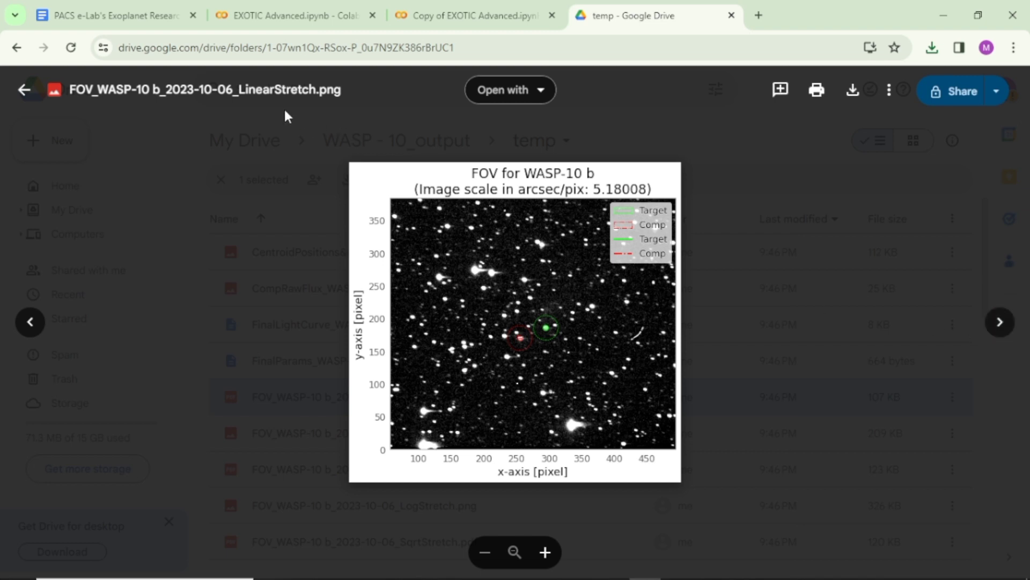
left_click(992, 324)
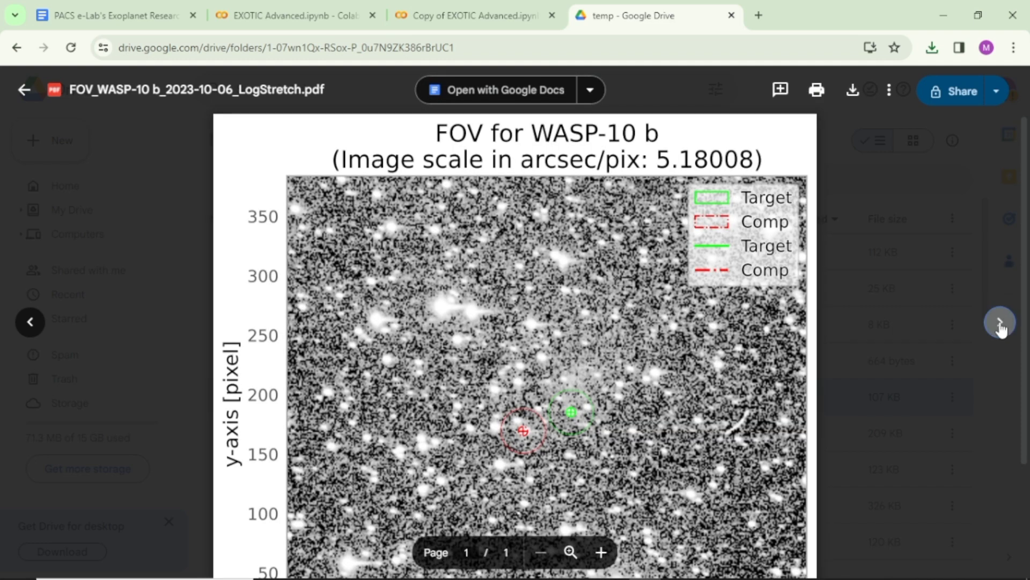
left_click(1000, 325)
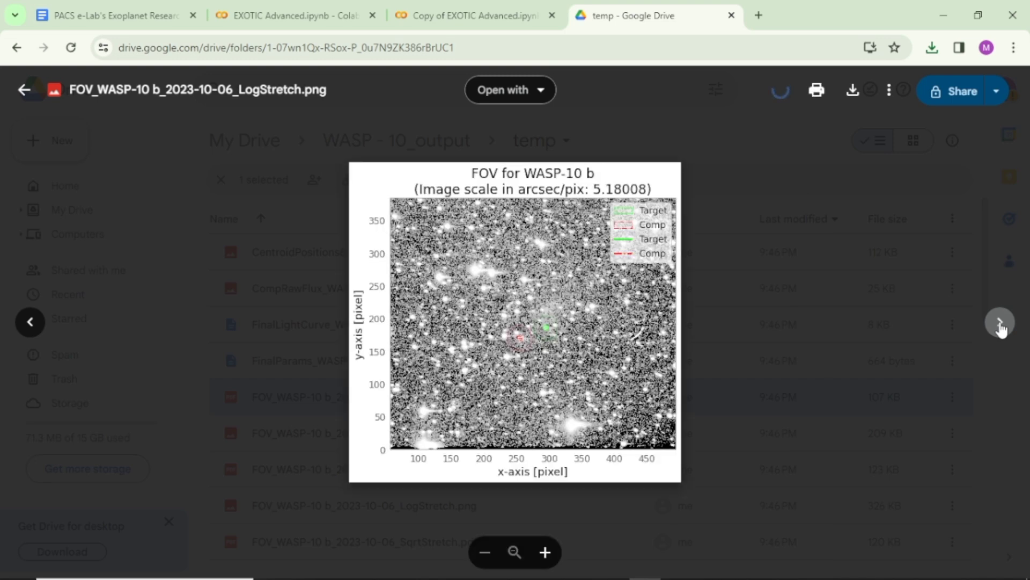
left_click(1001, 324)
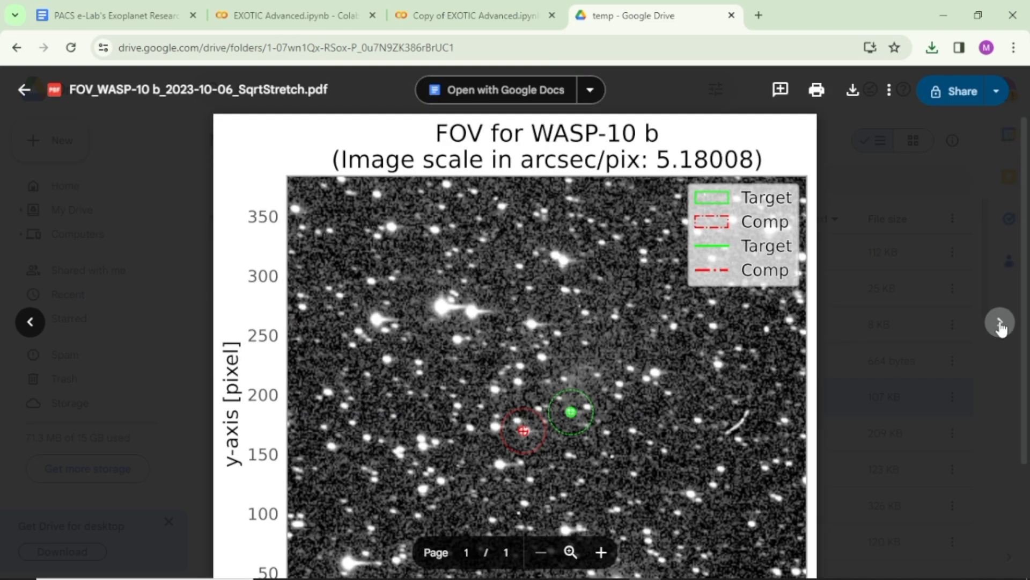
left_click(1000, 324)
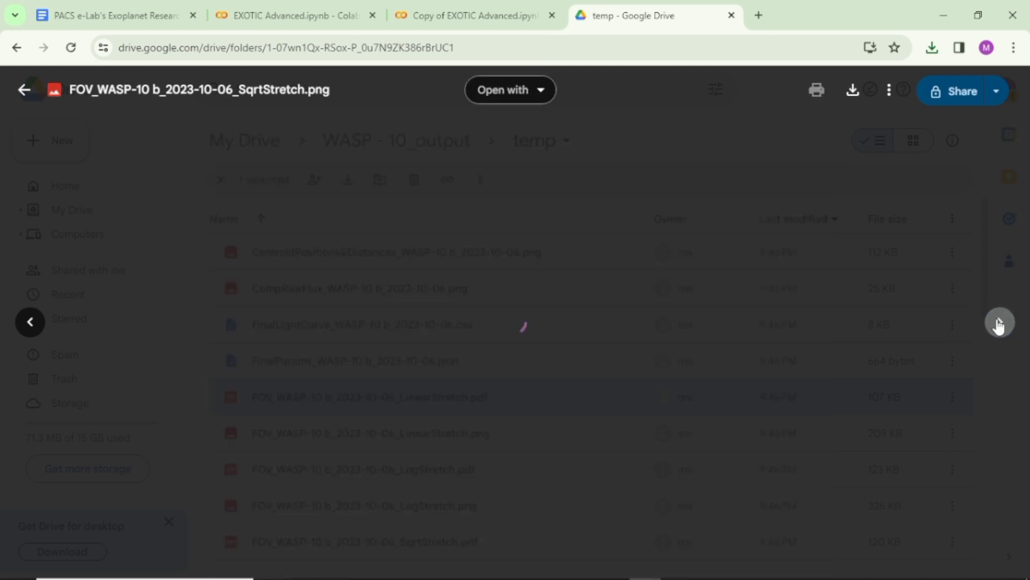
left_click(997, 323)
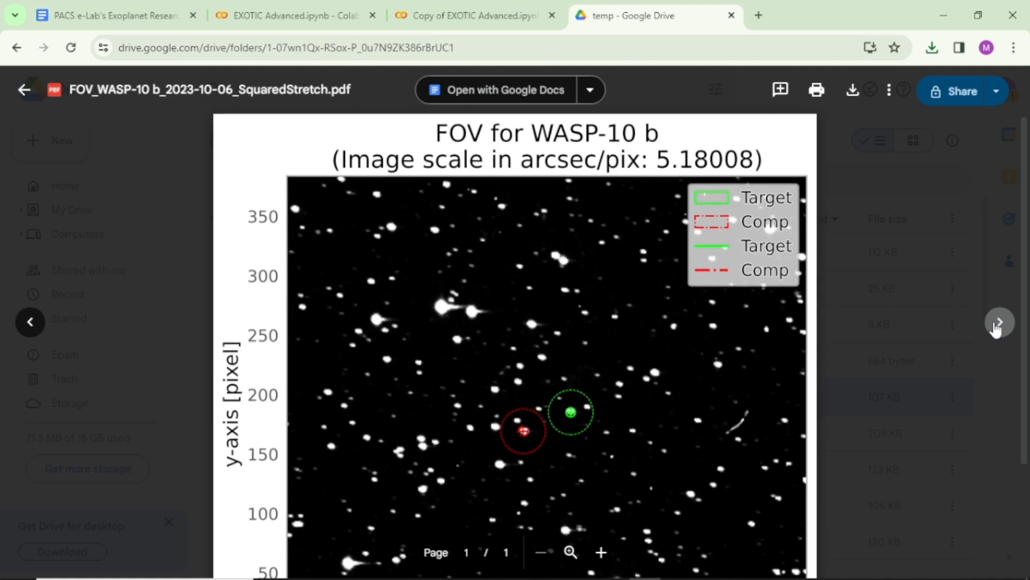
left_click(999, 323)
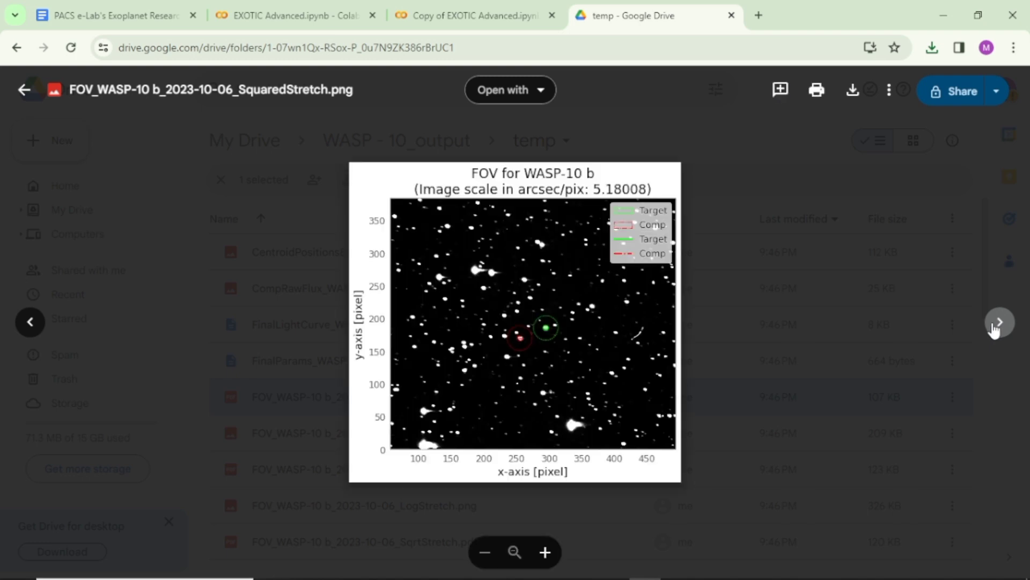
left_click(997, 325)
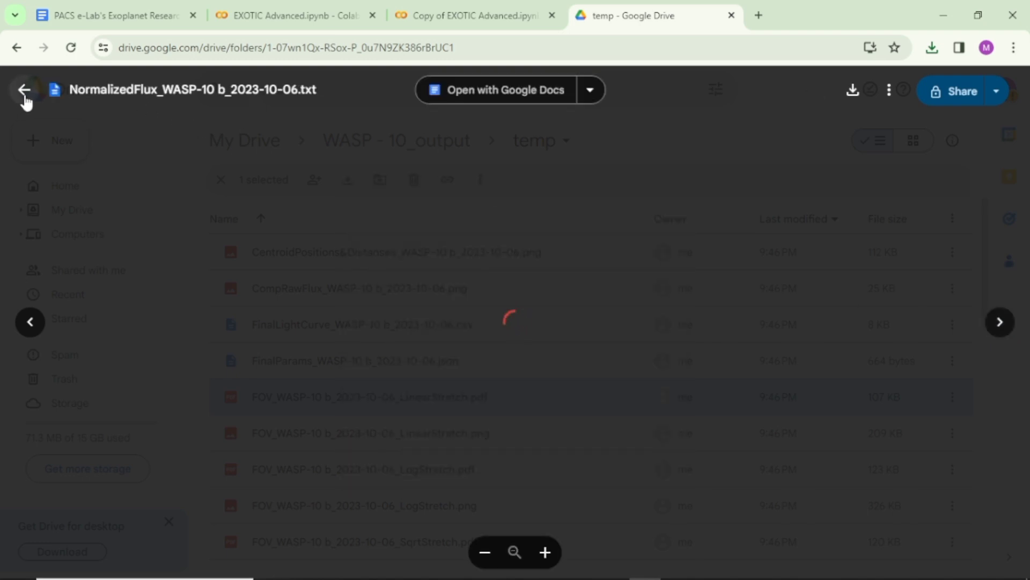
left_click(25, 91)
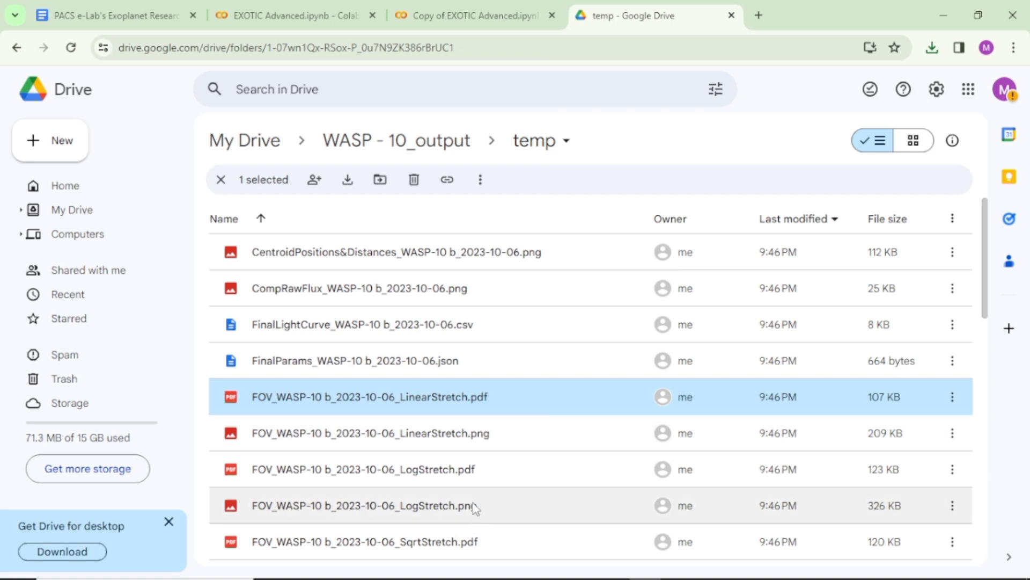
Step: Download FOV_WASP-10 b_2023-10-06_SquaredStretch.pdf from the temp folder and return to the WASP - 10_output folder
scroll(471, 489, "down", 3)
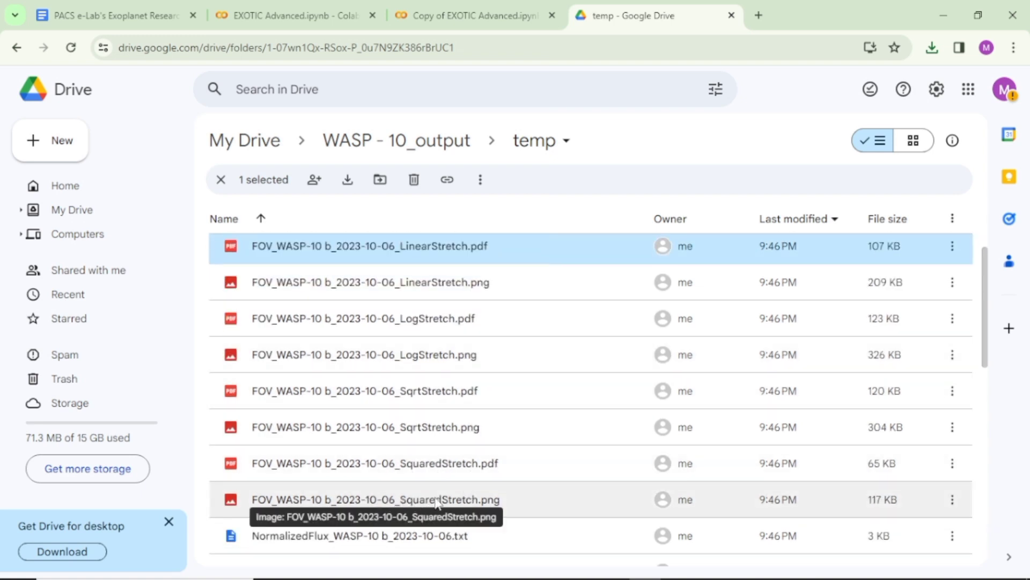
right_click(463, 468)
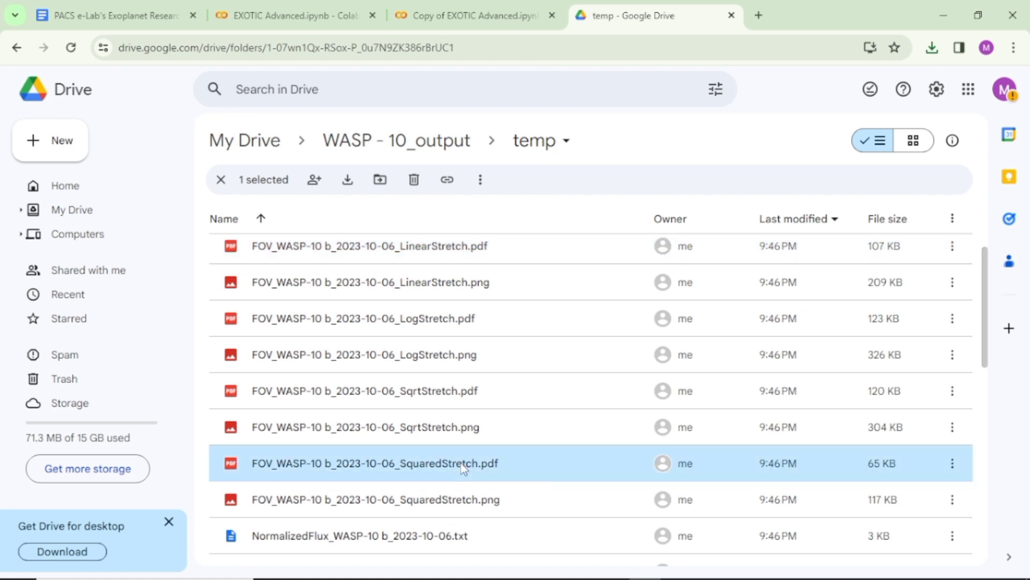
left_click(465, 469)
right_click(457, 468)
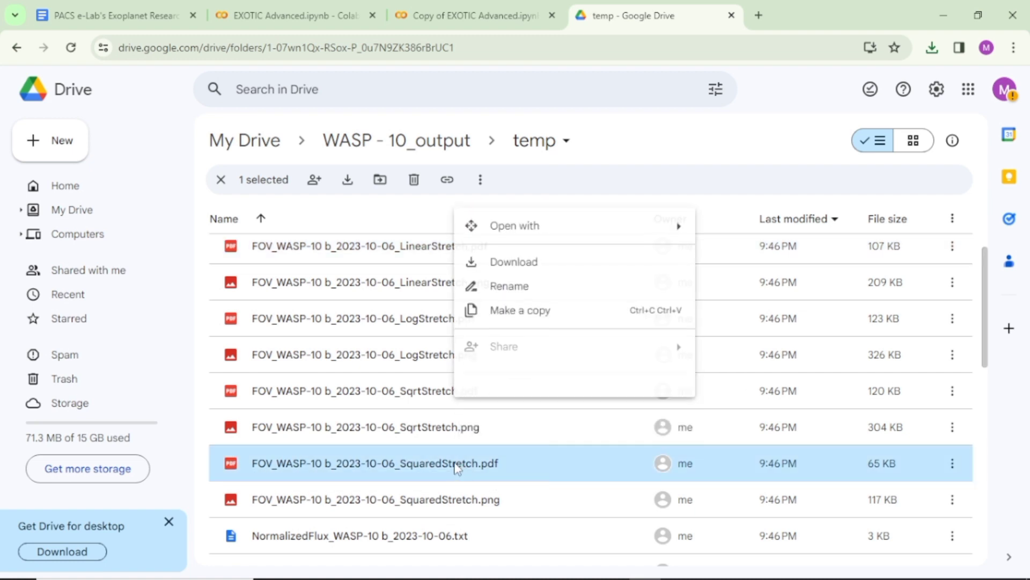
left_click(535, 262)
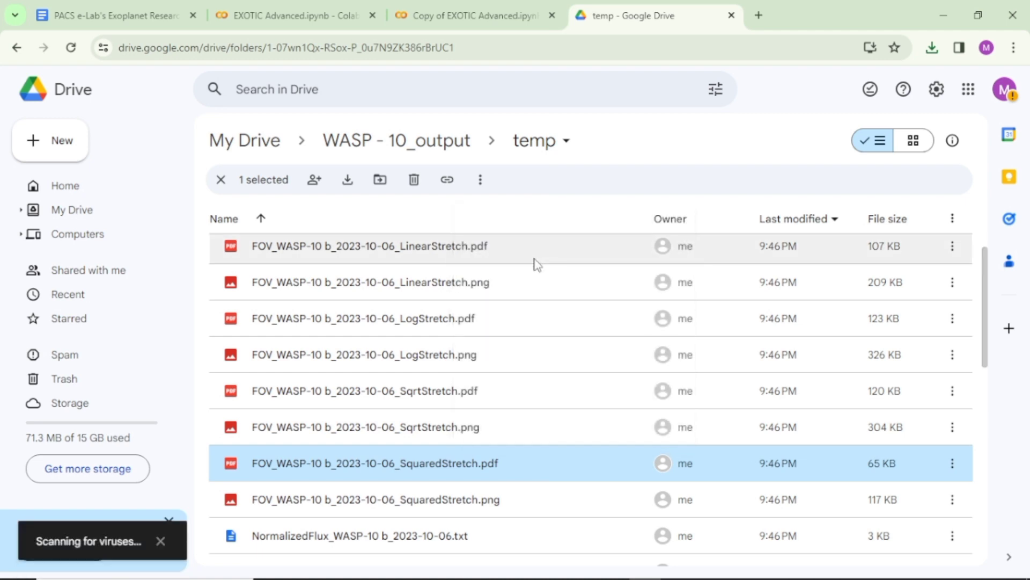
key("alt+Left")
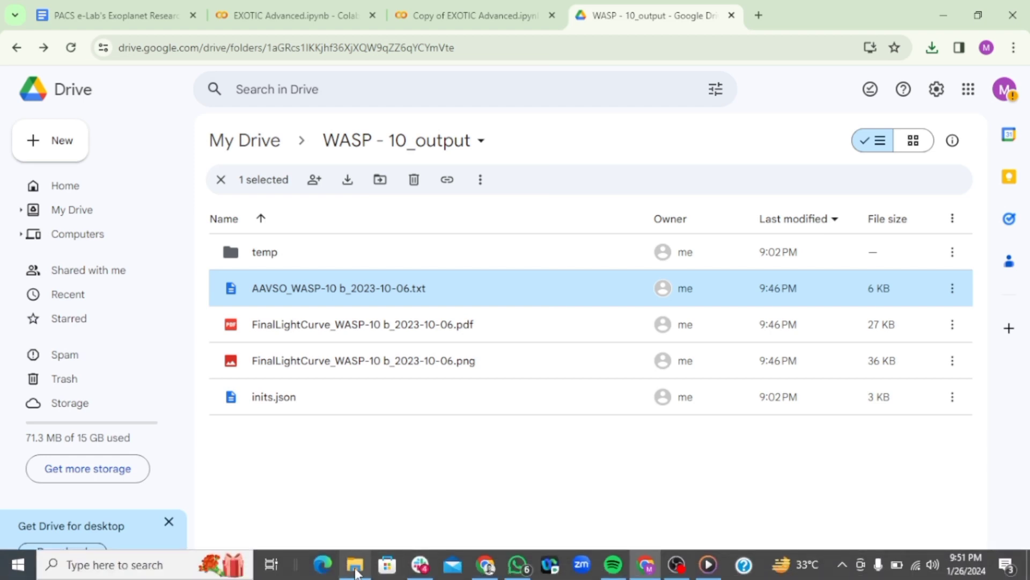
Step: Check the computer's Downloads folder in File Explorer for the AAVSO text file and the FOV PDF
mouse_move(355, 564)
left_click(348, 531)
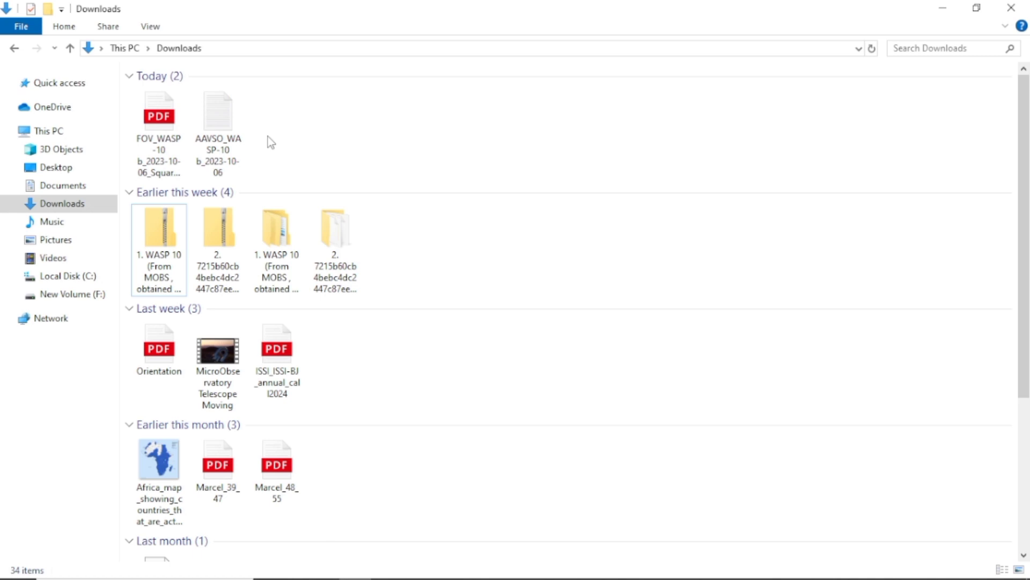
left_click(943, 12)
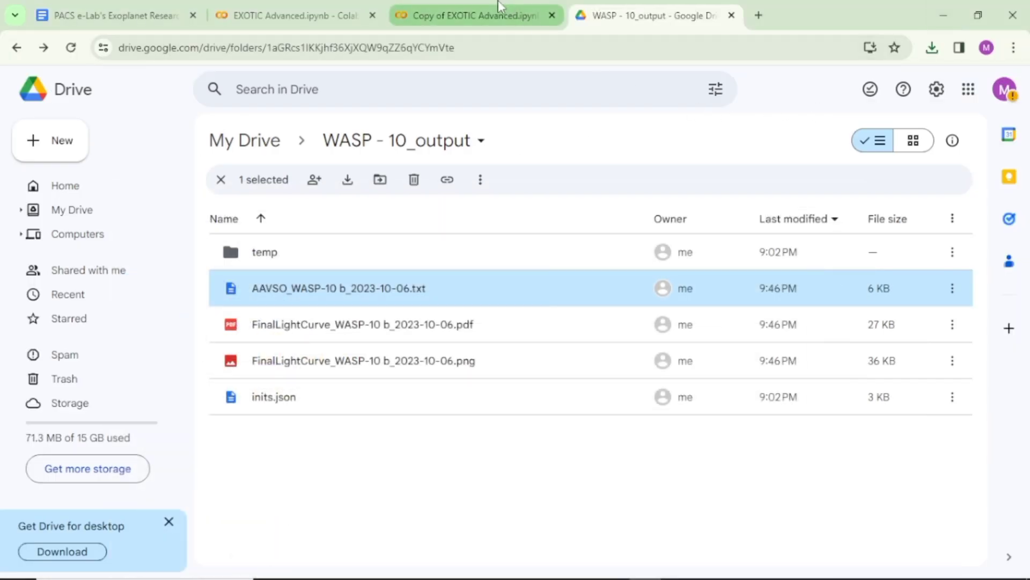
Step: Open the AAVSO Exoplanet Database observation submission form from the notebook's light curve submission link and go to its upload fields
left_click(499, 4)
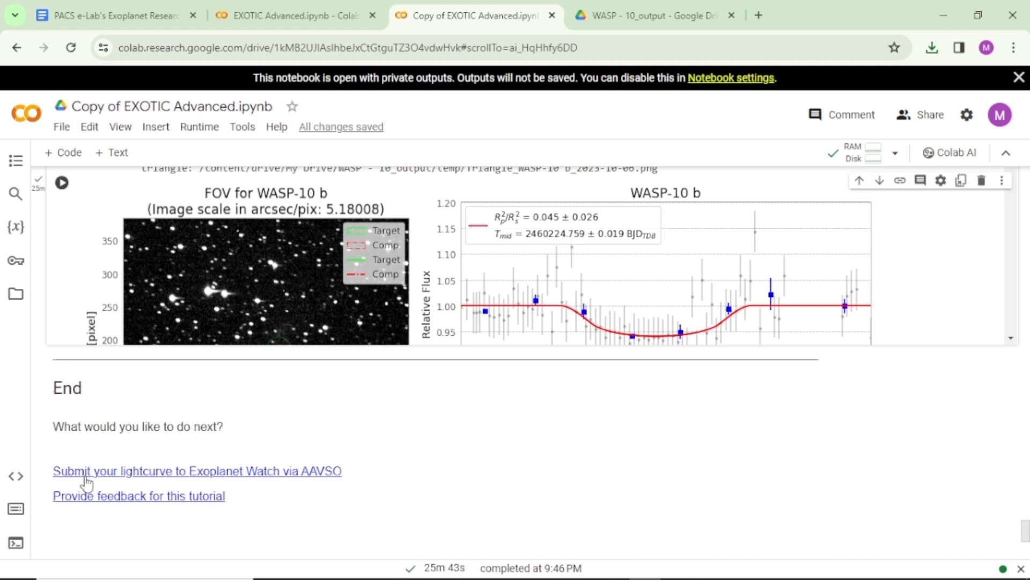
left_click(194, 474)
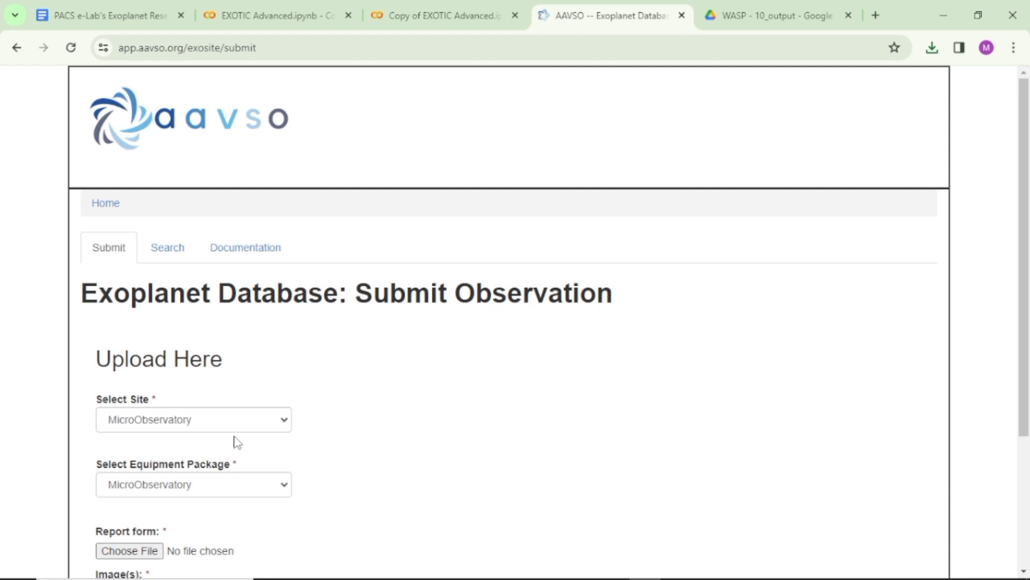
scroll(233, 437, "down", 1)
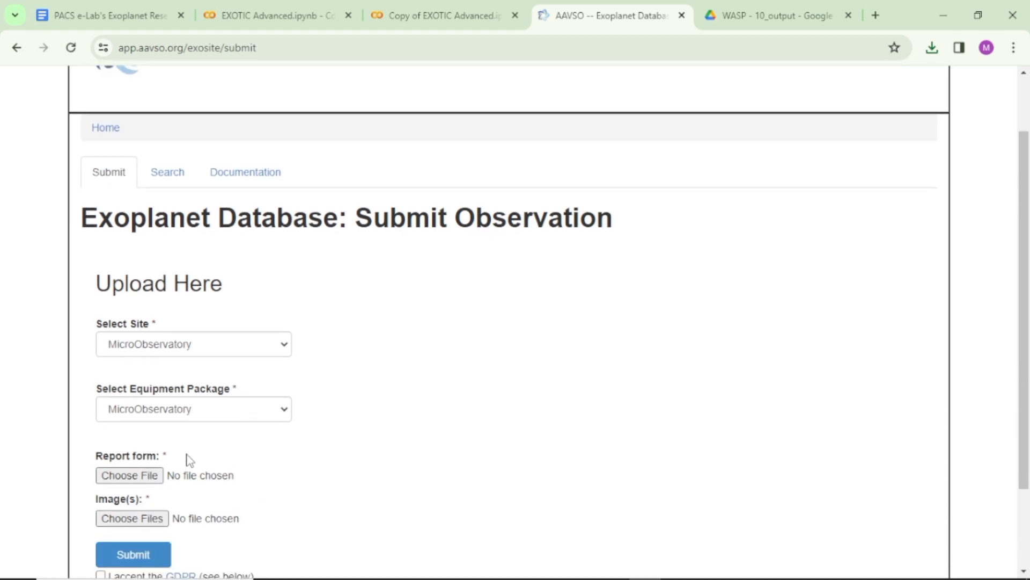
scroll(188, 459, "down", 2)
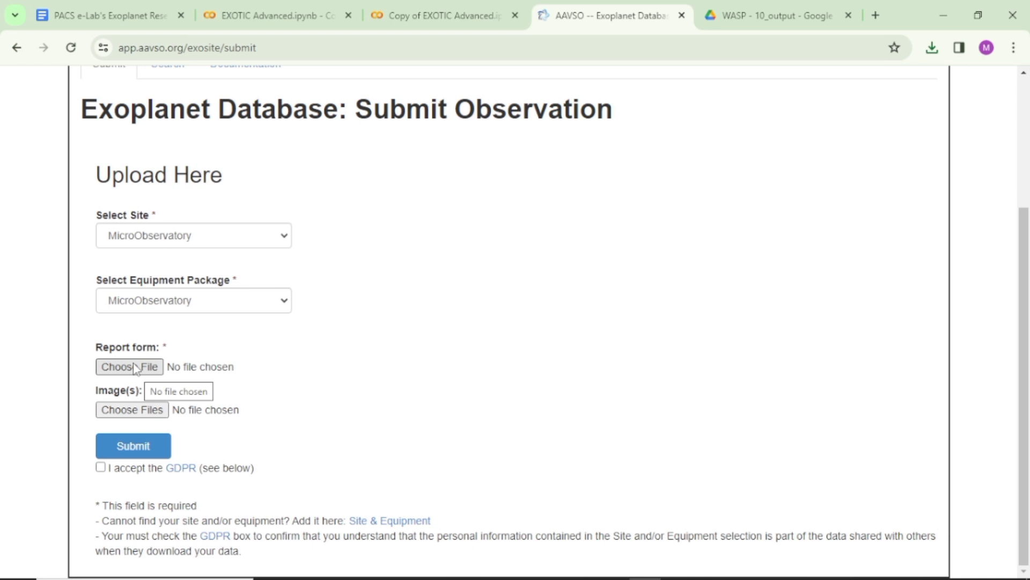
Step: Submit the observation with AAVSO_WASP-10 b_2023-10-06.txt as the report form and FOV_WASP-10 b_2023-10-06_SquaredStretch.pdf as the image, accepting the GDPR terms
left_click(135, 368)
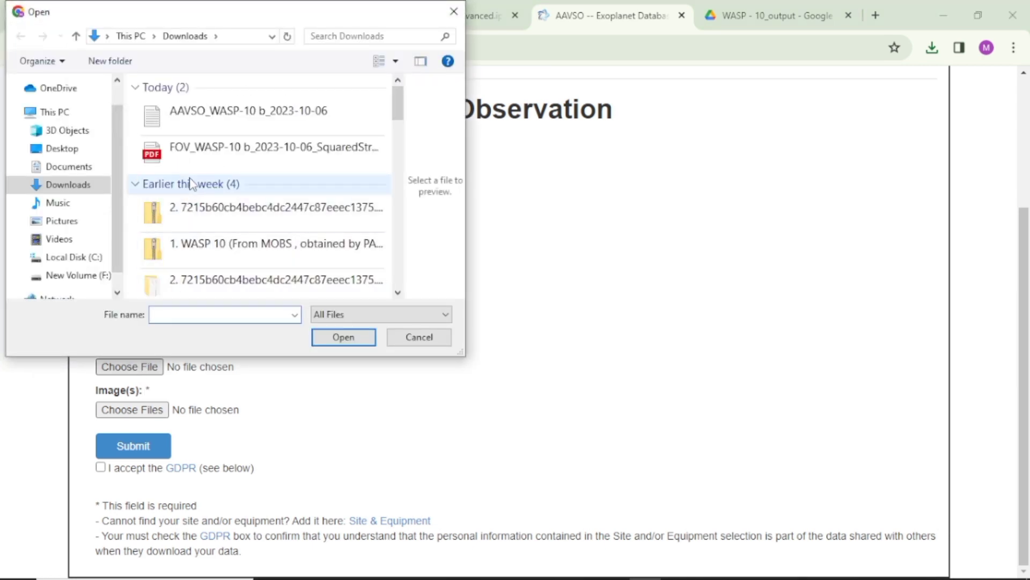
left_click(207, 122)
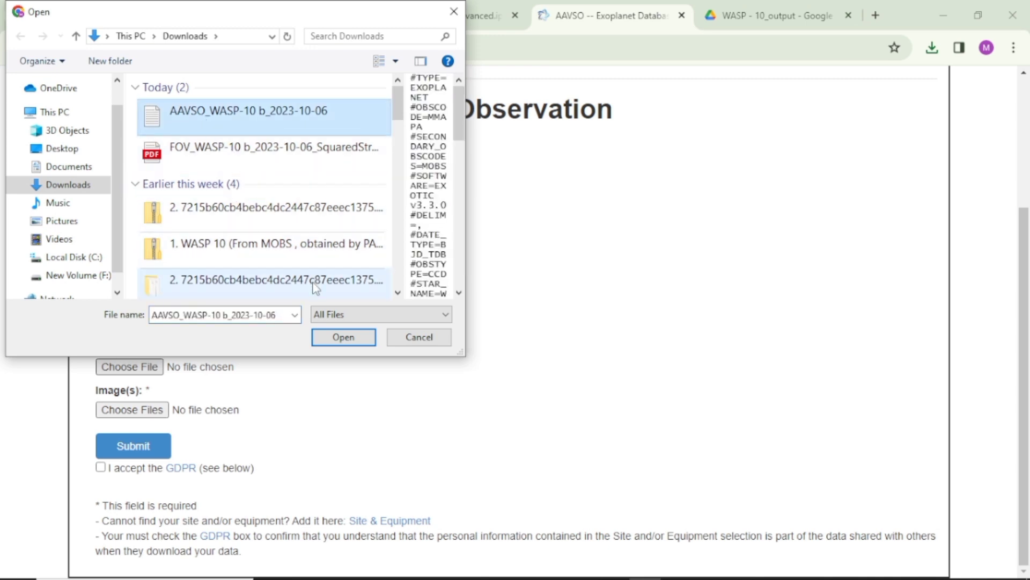
left_click(343, 338)
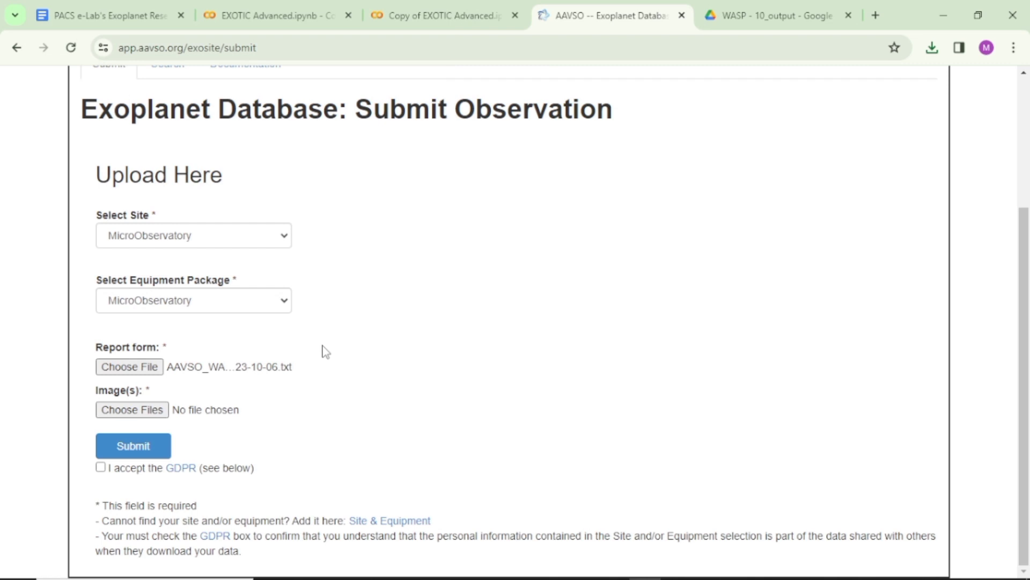
left_click(135, 415)
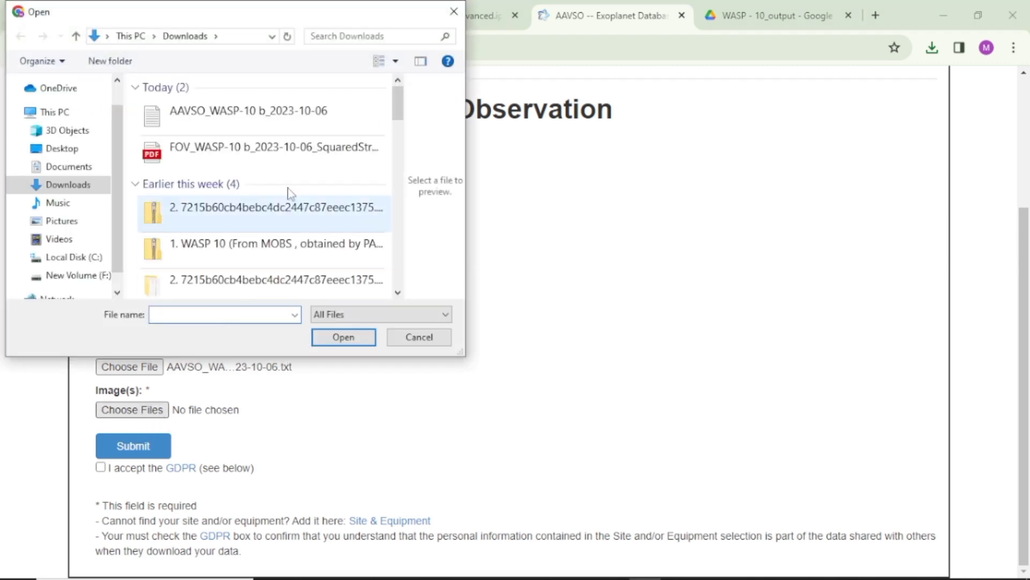
left_click(256, 146)
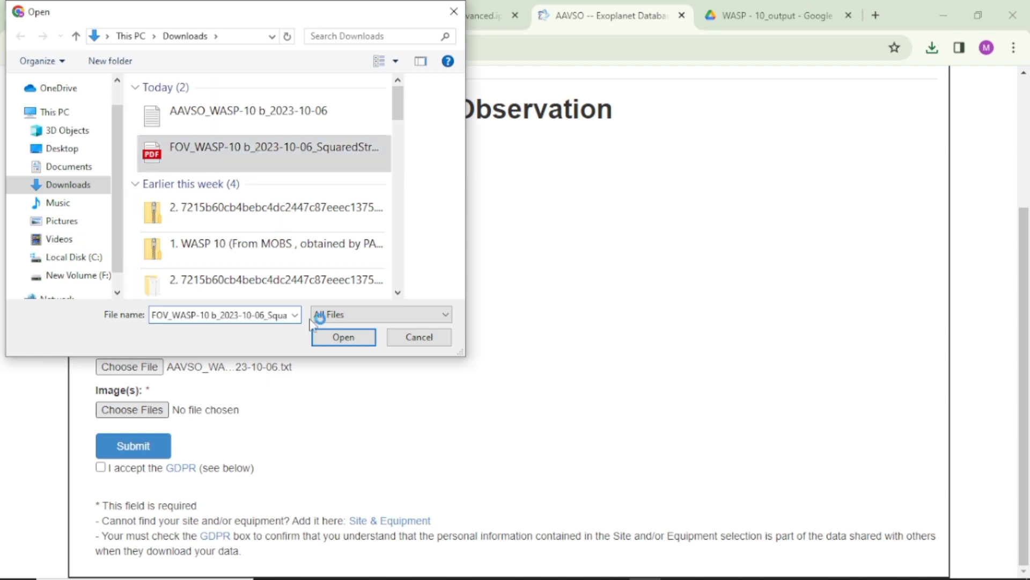
left_click(348, 337)
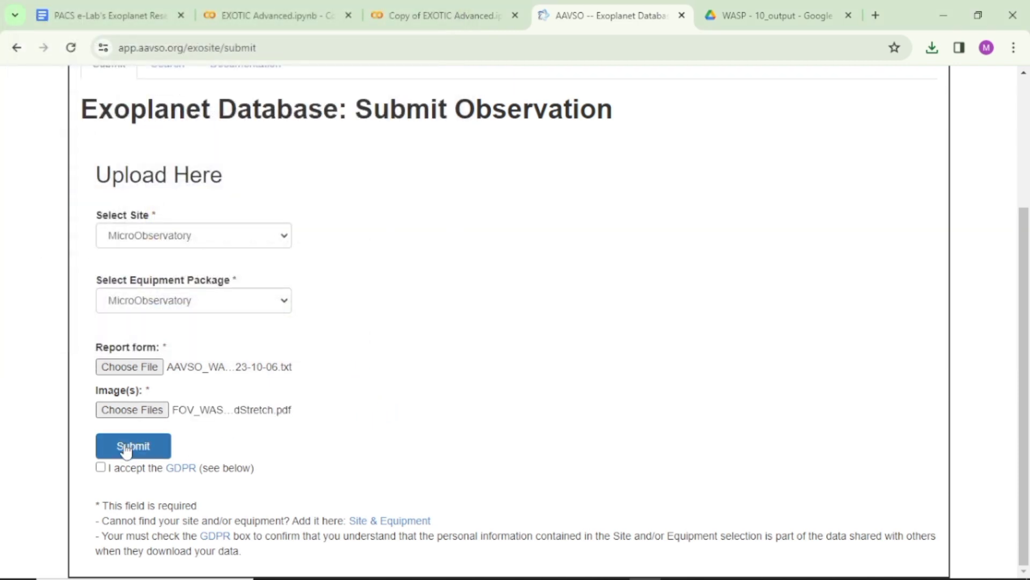
left_click(101, 468)
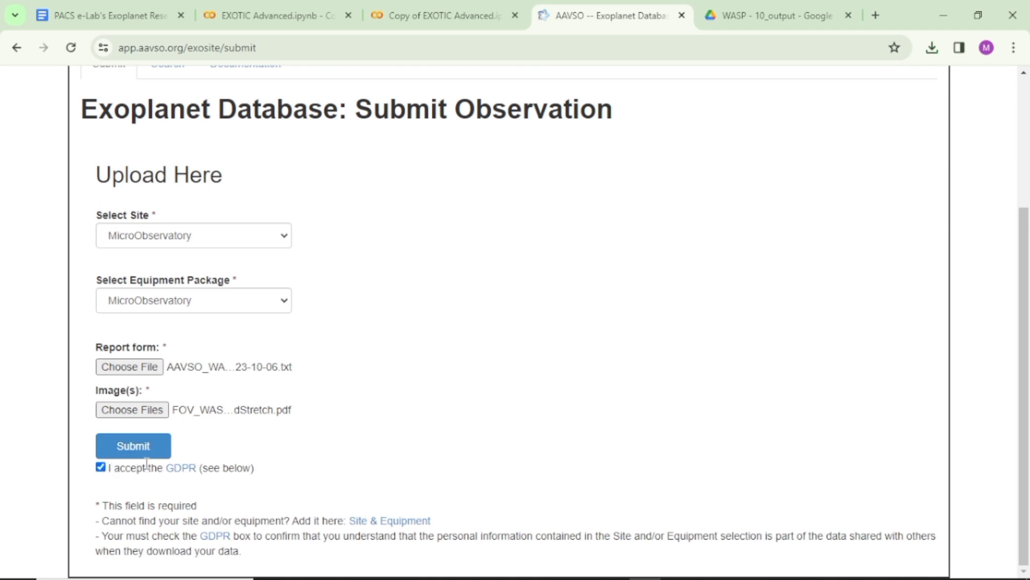
left_click(153, 447)
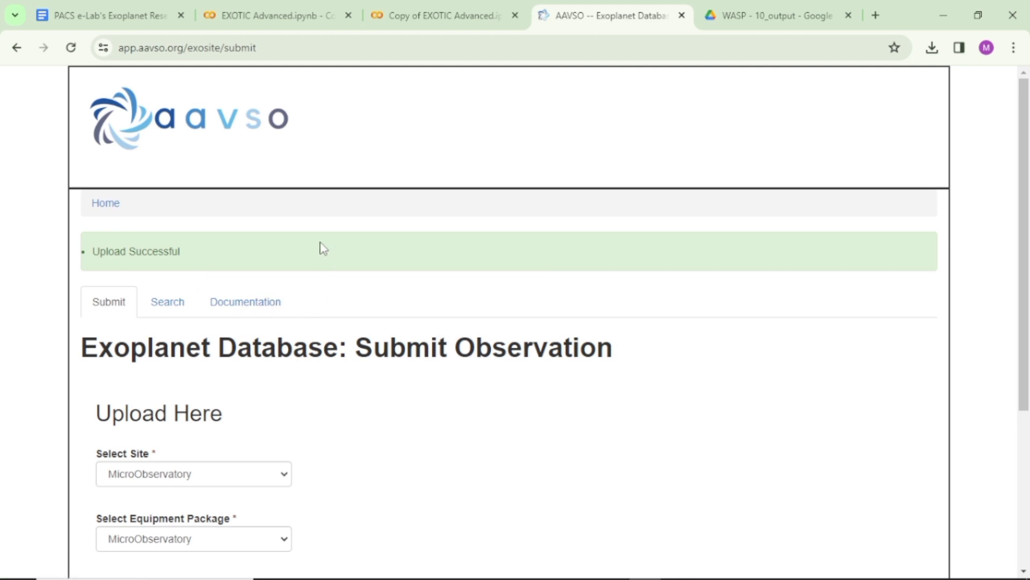
Step: Open the AAVSO Exoplanet Database search from the research links document's entry for finding reports at the AAVSO
left_click(113, 9)
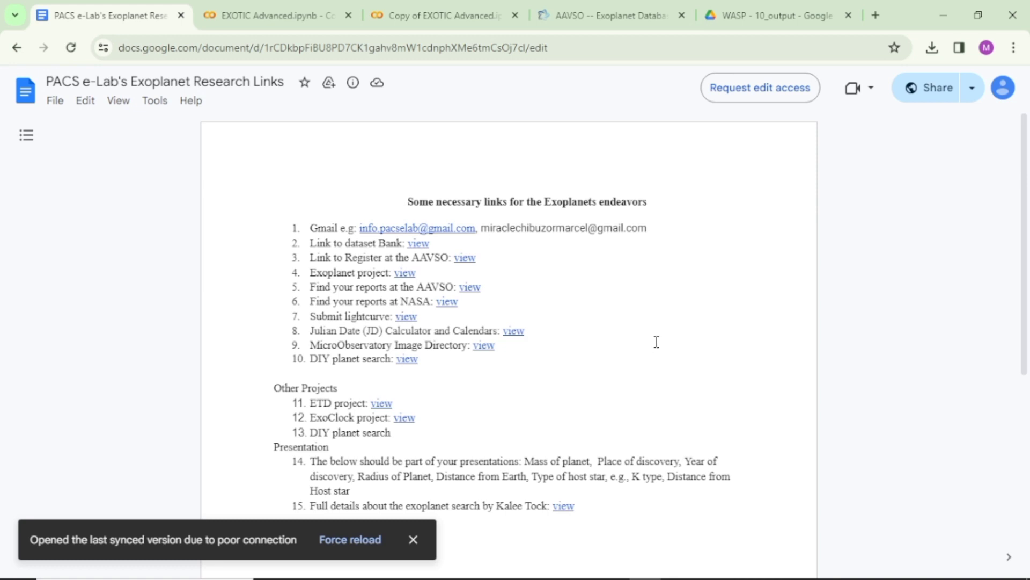
left_click(470, 286)
left_click(521, 311)
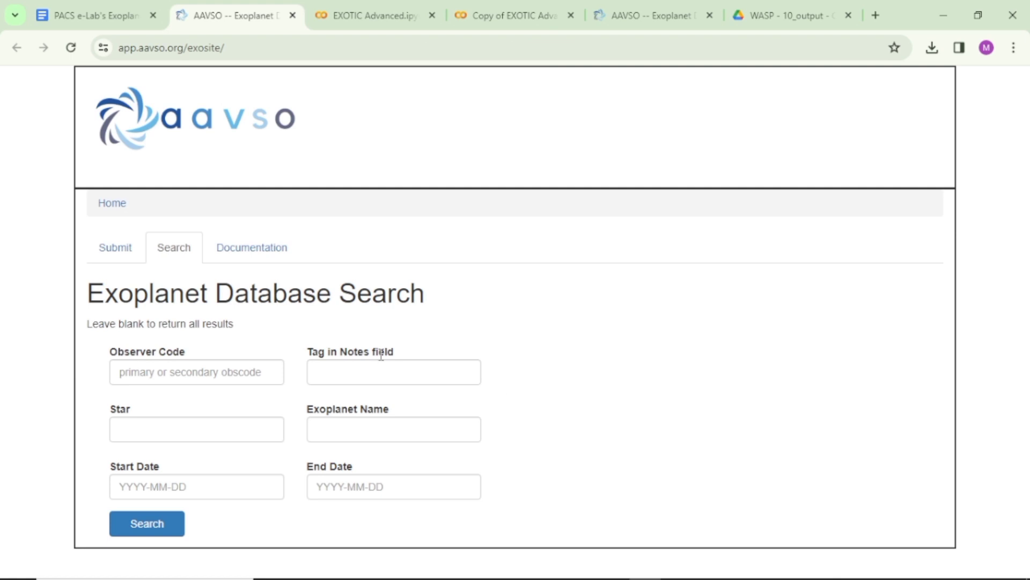
Step: Search the Exoplanet Database by the saved observer code and review the listed observations
left_click(203, 374)
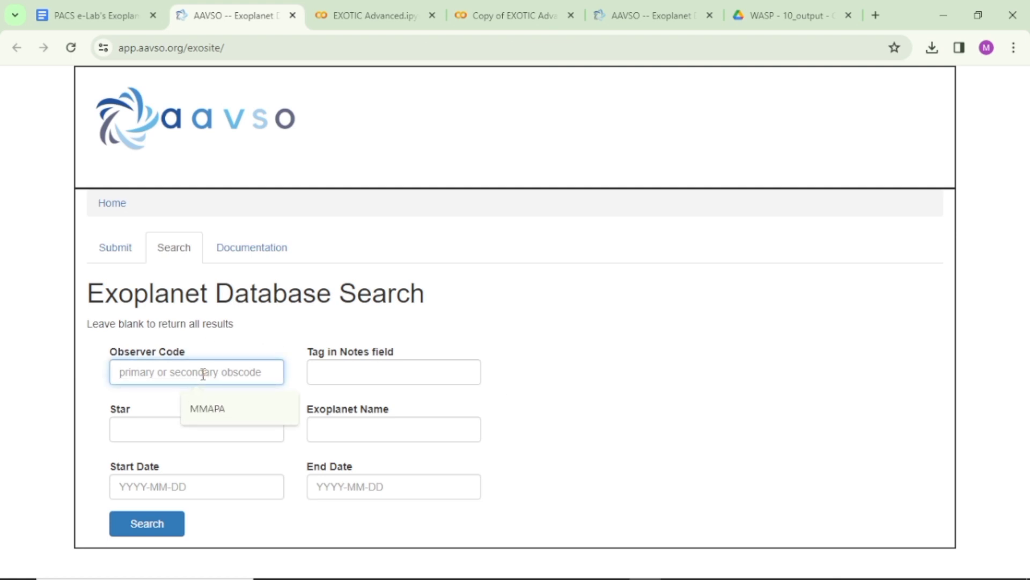
left_click(209, 411)
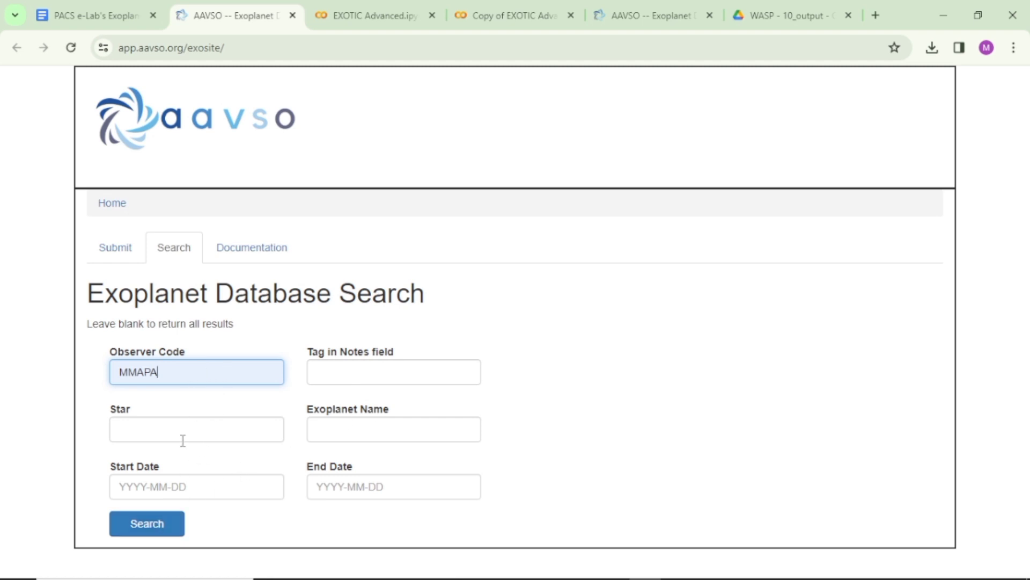
left_click(160, 528)
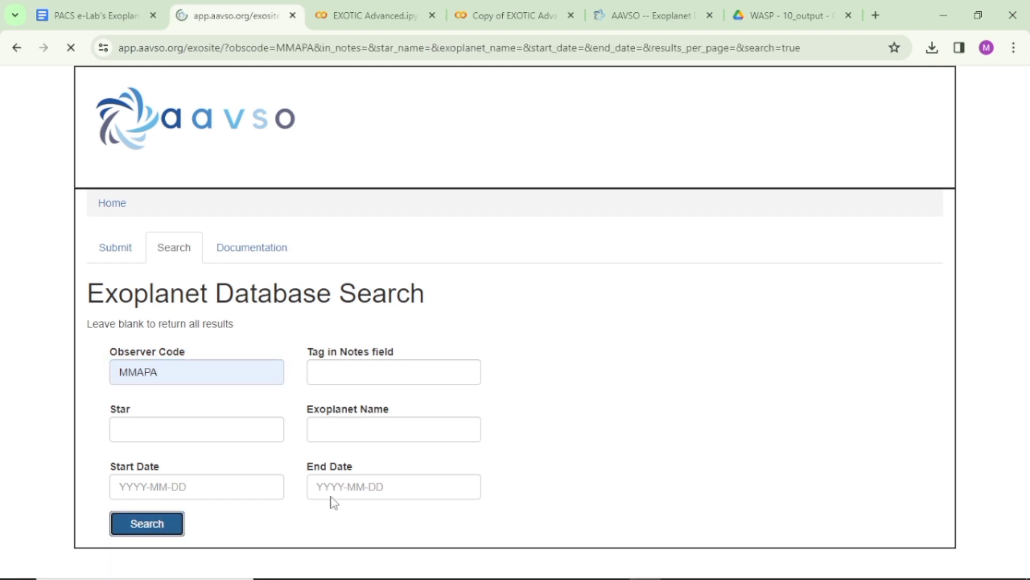
scroll(558, 460, "down", 2)
scroll(572, 461, "down", 1)
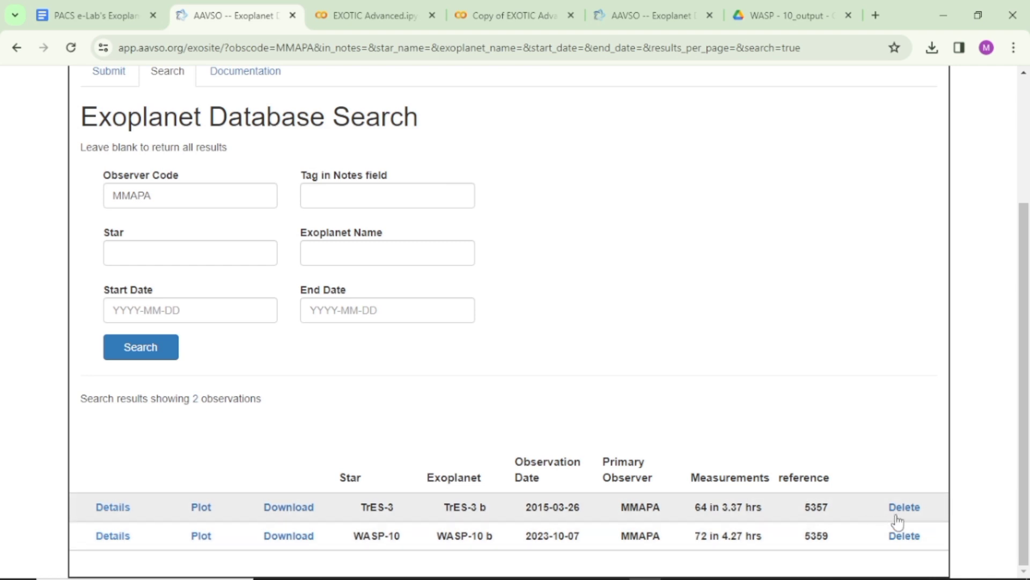
scroll(746, 472, "up", 2)
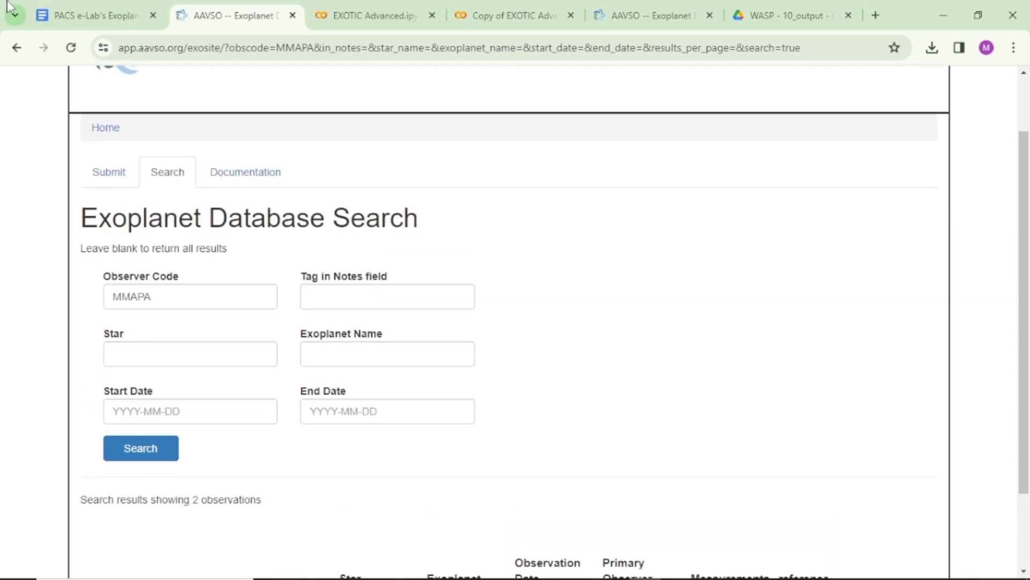
Step: Open NASA's Exoplanet Watch results page from the research links document's entry for finding reports at NASA
left_click(88, 10)
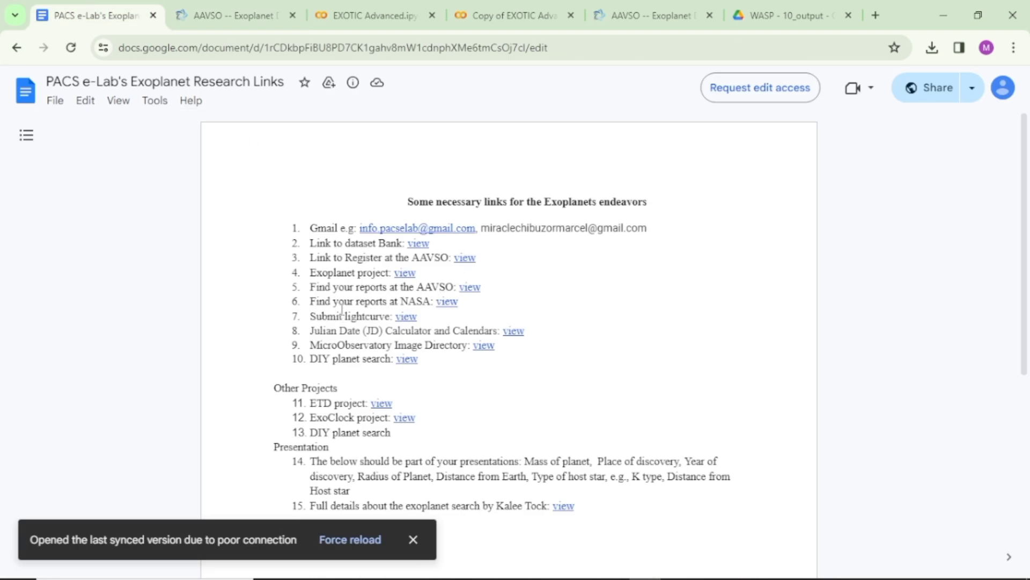
left_click(446, 304)
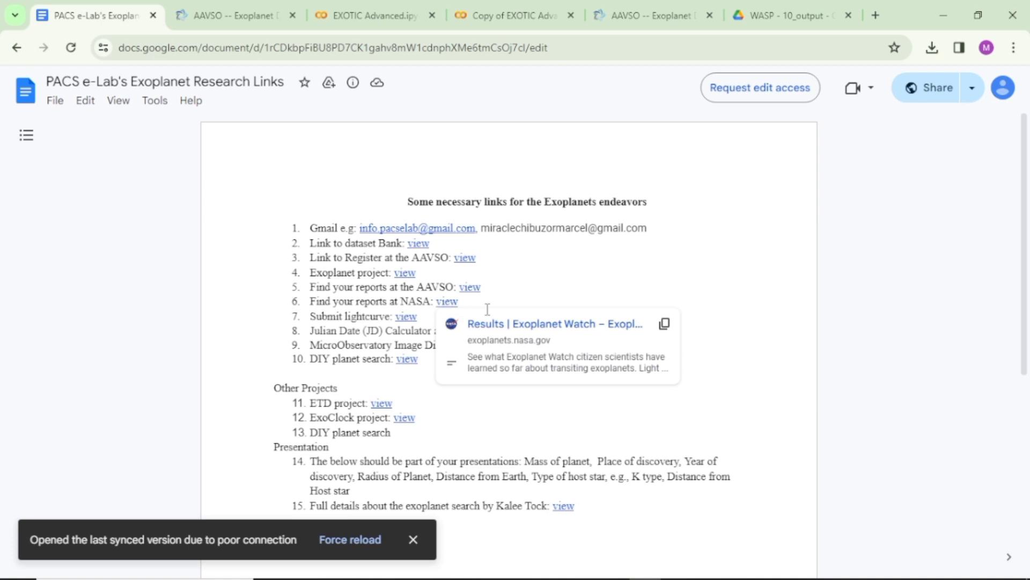
left_click(506, 324)
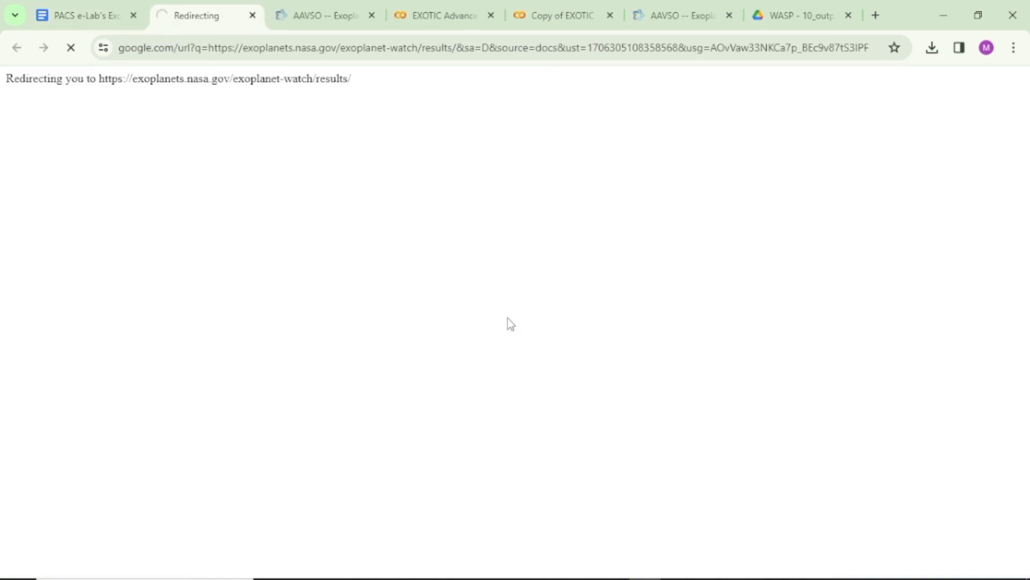
Step: Read the Exoplanet Watch results page, covering how results are compiled, citation rules, planet naming and how to find a submitted light curve
scroll(523, 415, "down", 1)
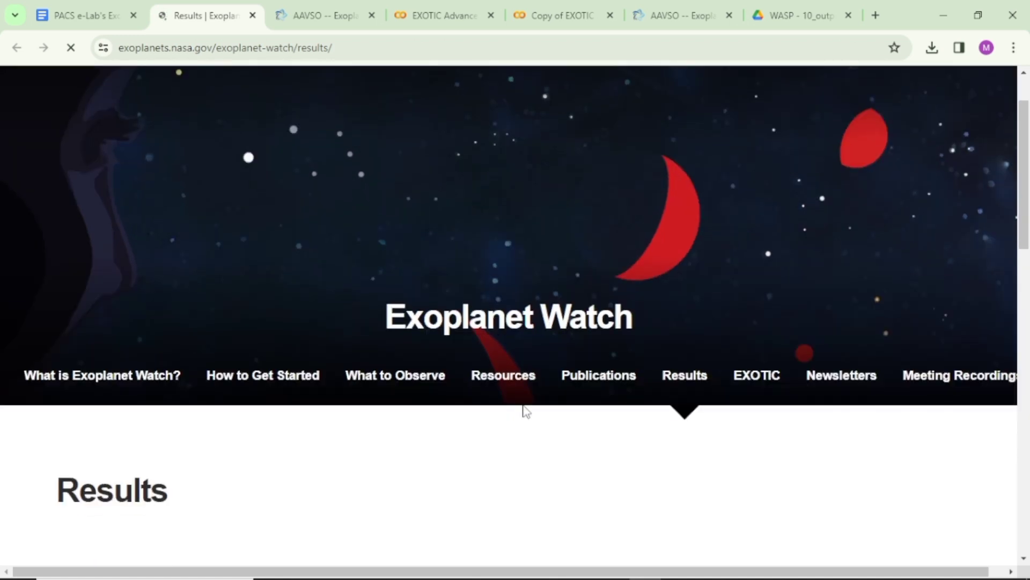
scroll(522, 414, "down", 3)
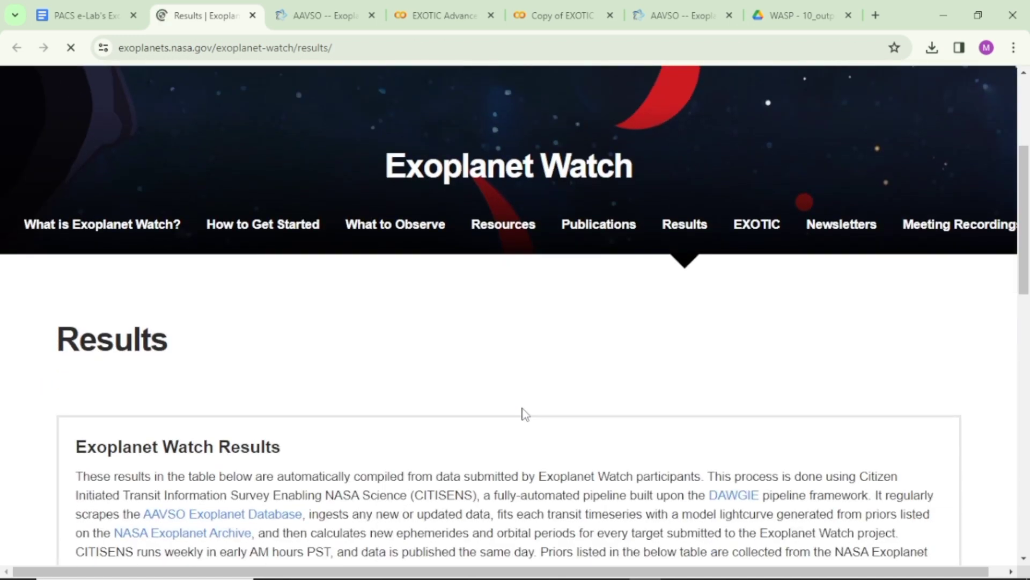
scroll(524, 415, "down", 3)
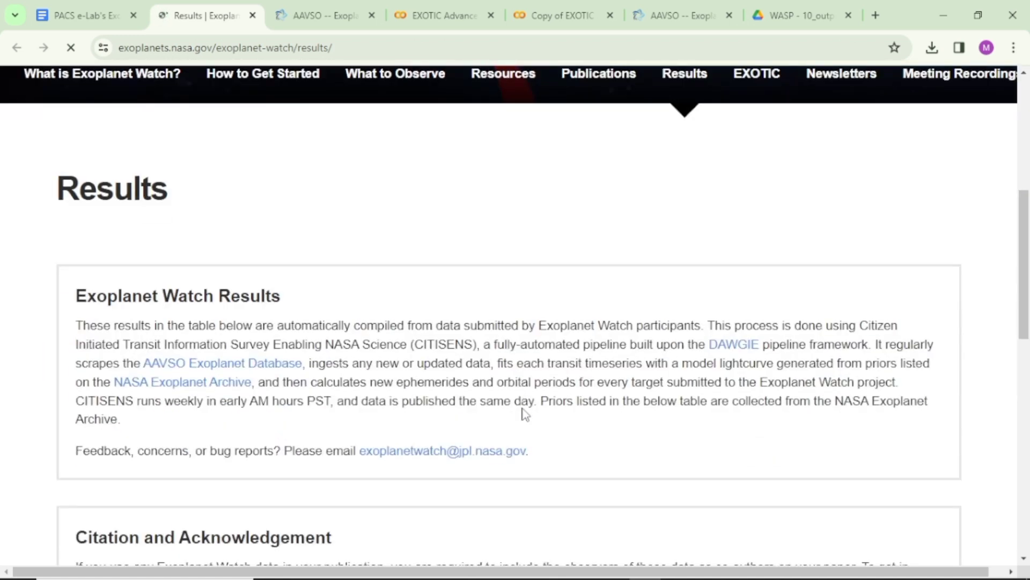
scroll(451, 431, "down", 1)
scroll(450, 429, "down", 1)
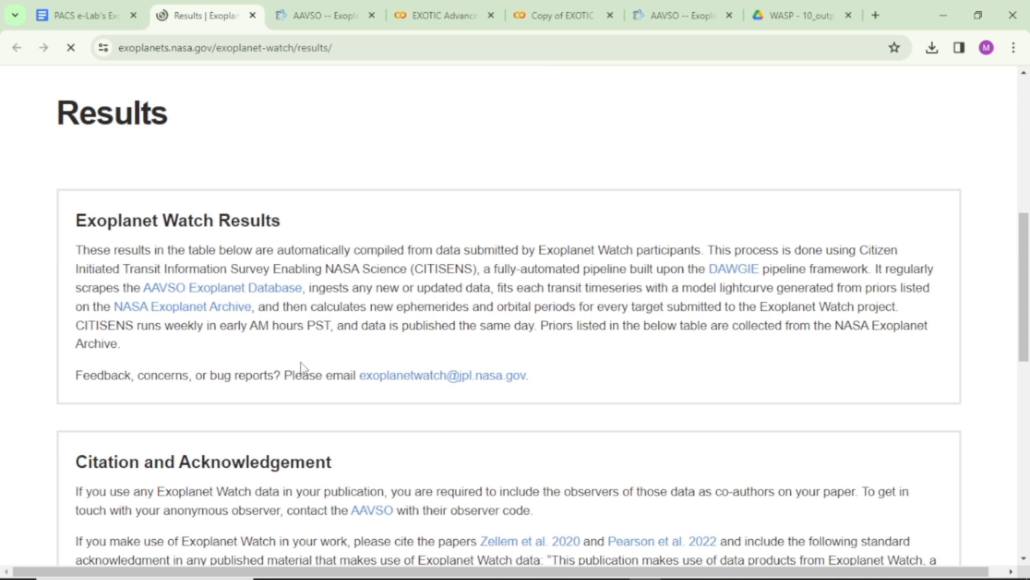
scroll(302, 367, "down", 4)
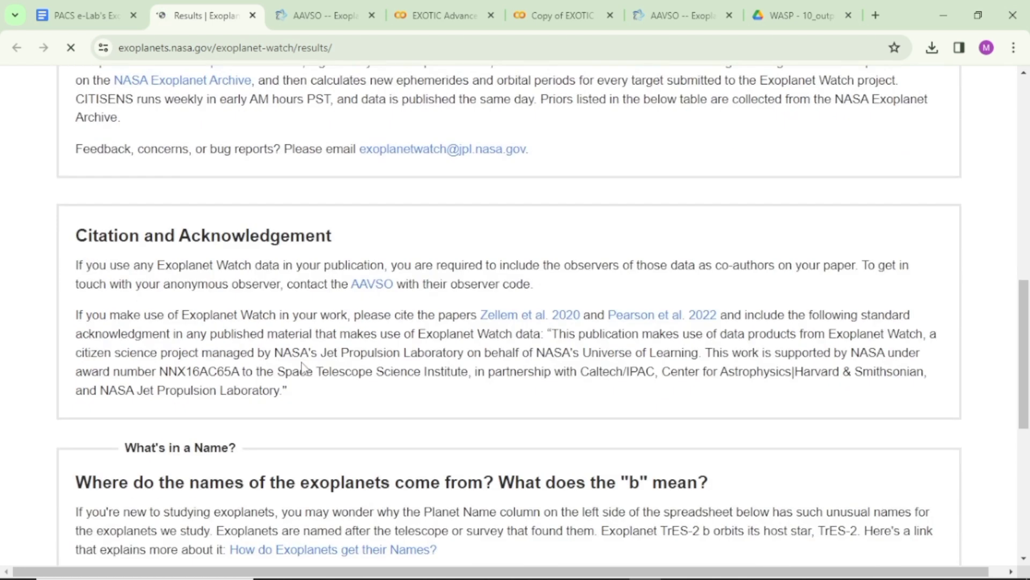
scroll(301, 368, "down", 7)
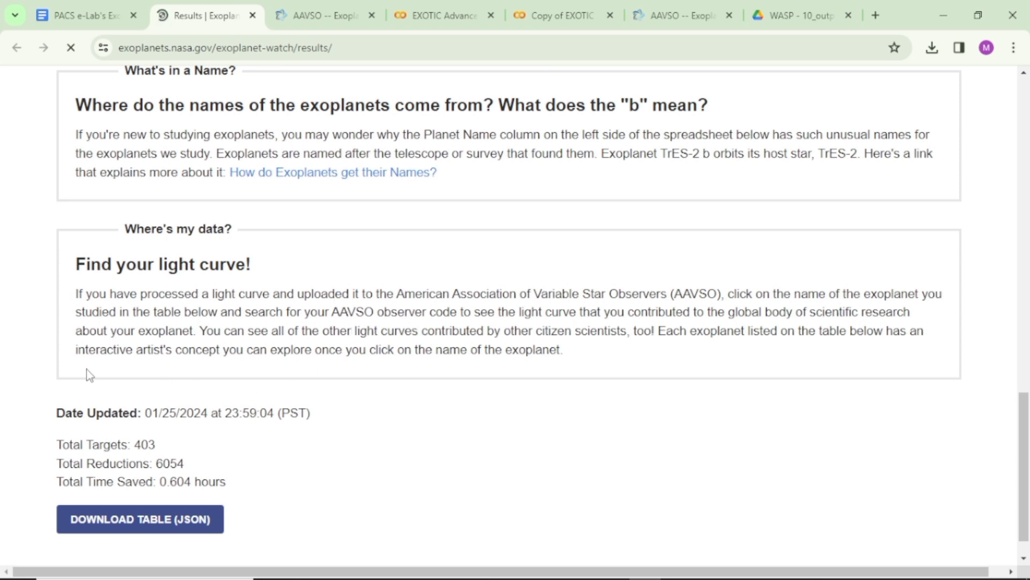
scroll(88, 369, "down", 1)
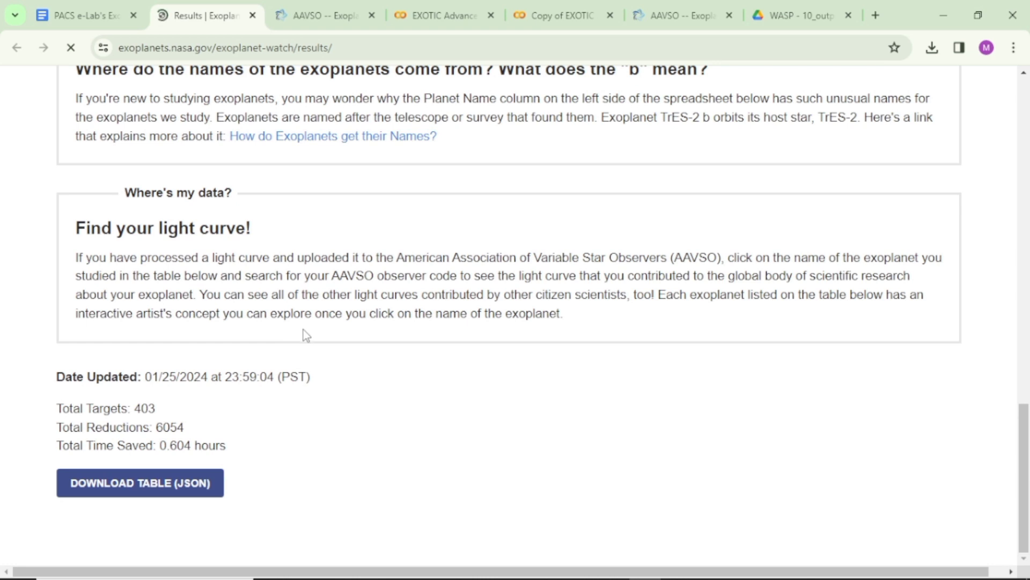
scroll(304, 330, "up", 10)
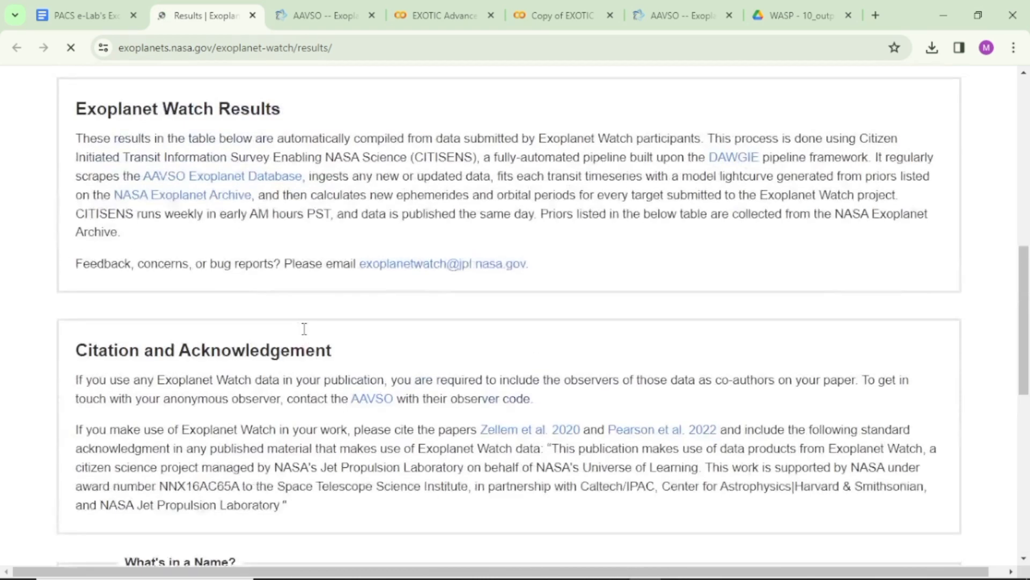
scroll(304, 329, "up", 3)
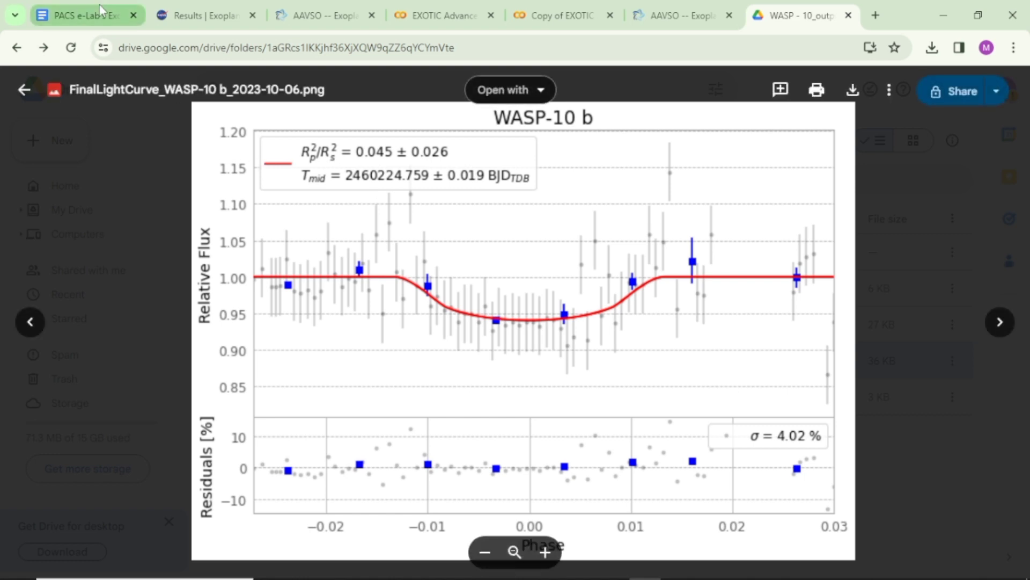
Step: Open the AAVSO Julian Date (JD) Calculator and Calendars page from the research links document
left_click(108, 16)
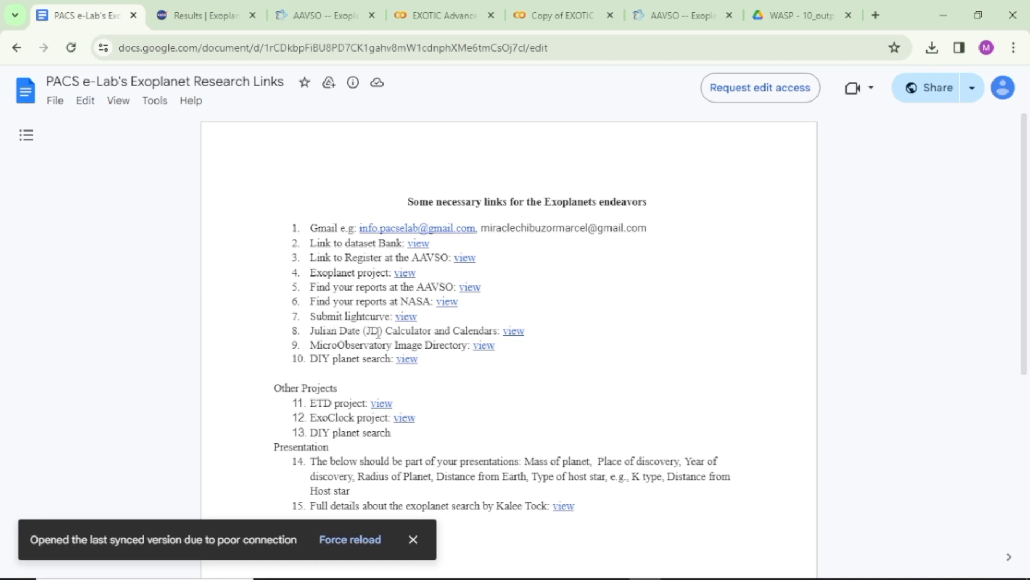
left_click(516, 332)
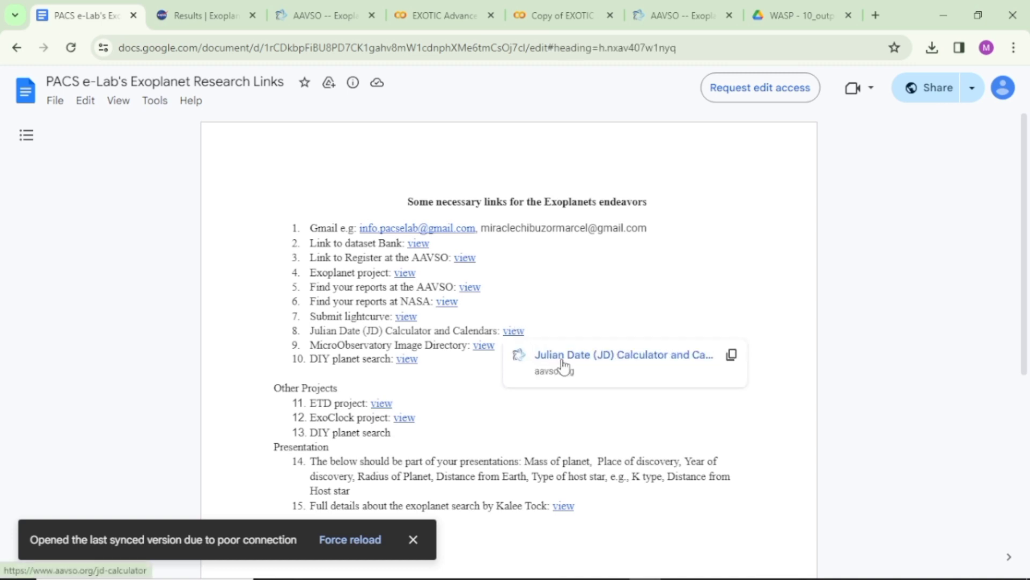
left_click(564, 362)
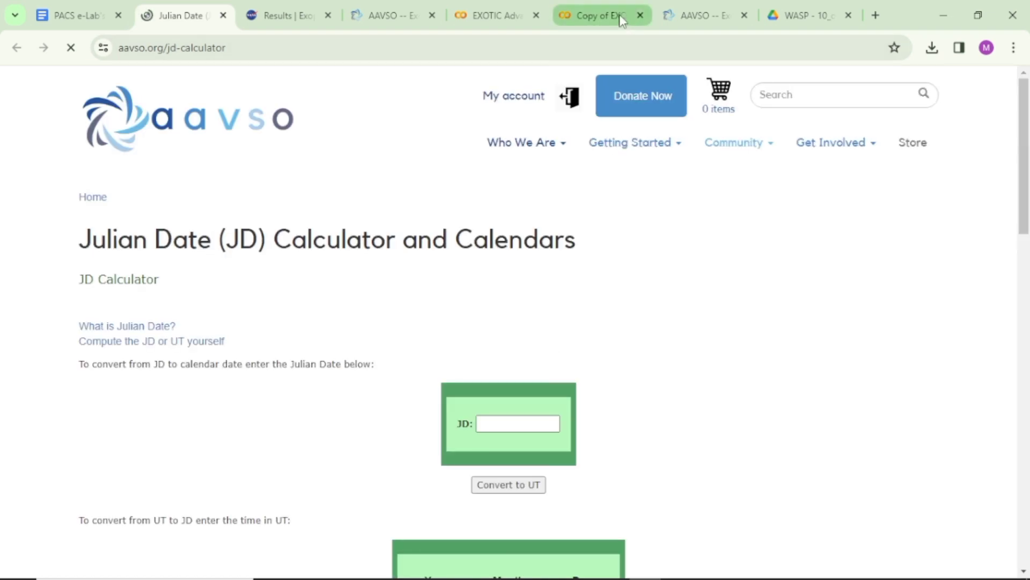
Step: Look up the mid-transit time in the final WASP-10 b light curve and convert Julian Date 2460224.759 to UT
left_click(805, 15)
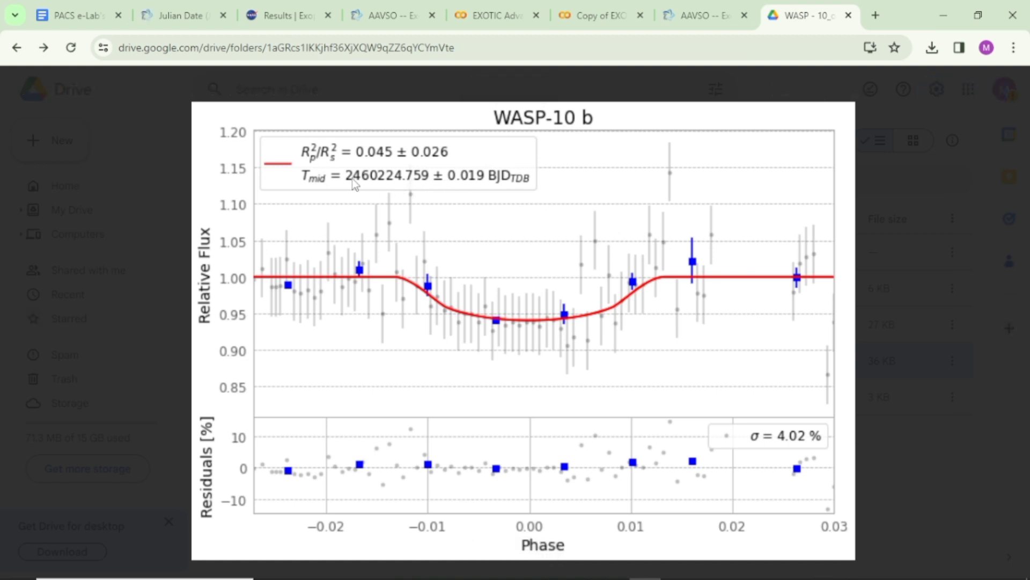
left_click(183, 8)
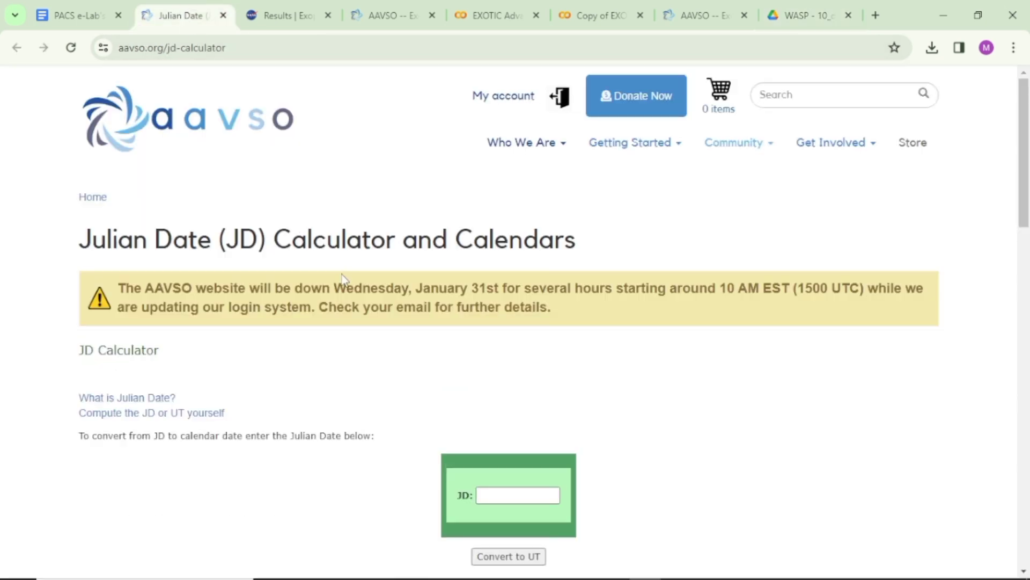
scroll(342, 279, "down", 3)
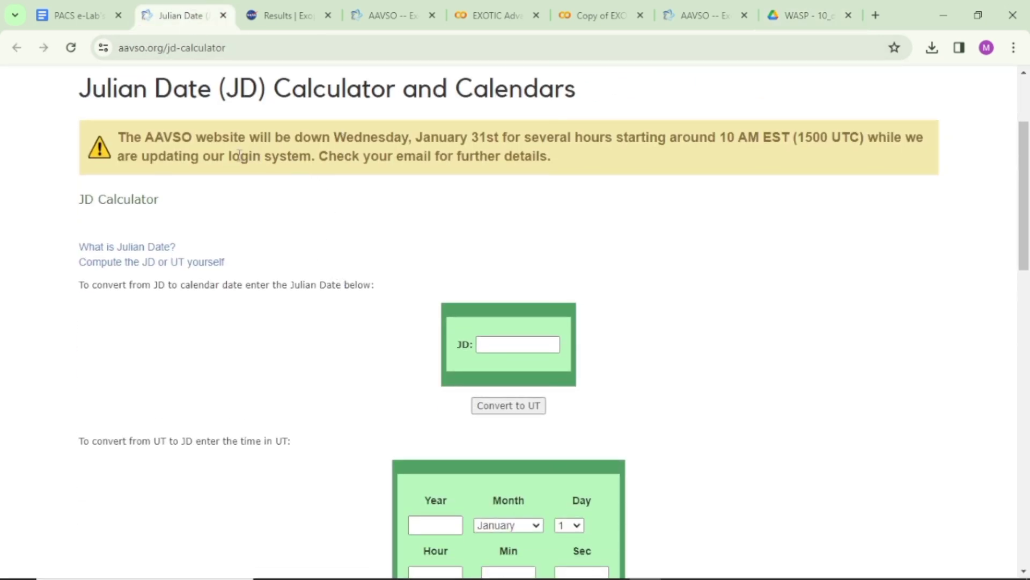
left_click(515, 345)
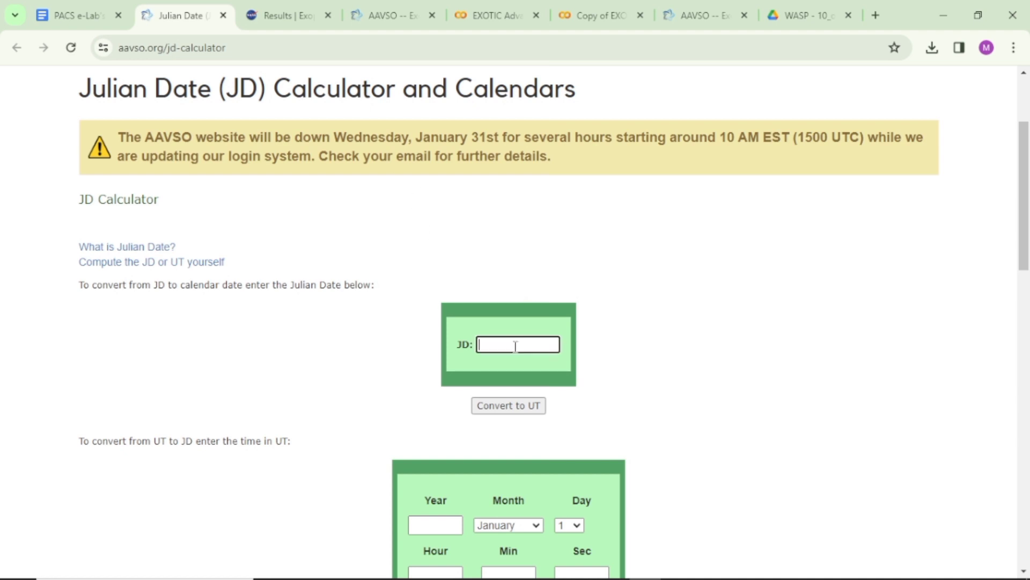
type("2460224.759")
left_click(523, 408)
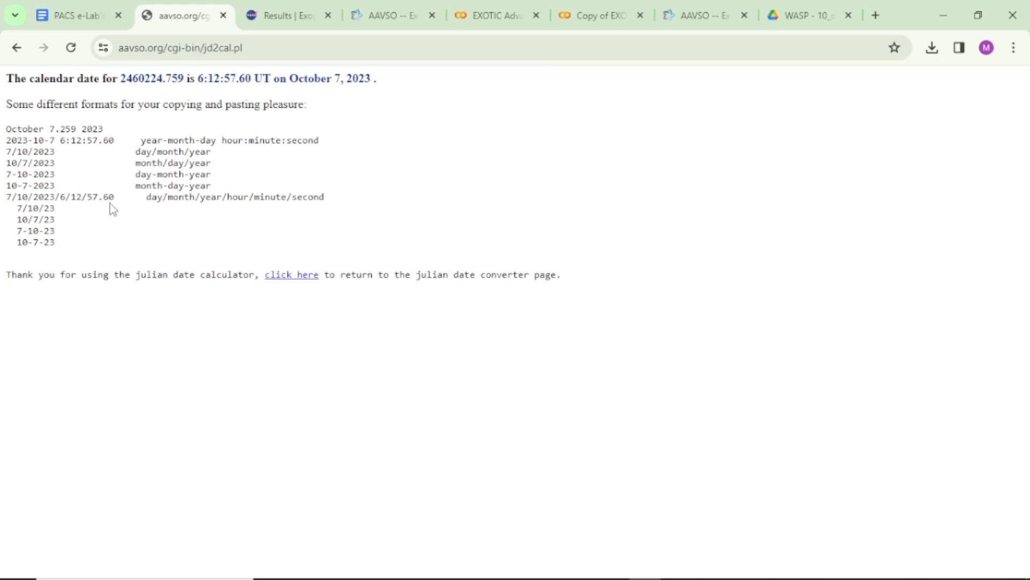
Step: Review the UT-to-JD conversion form on the AAVSO Julian Date calculator page and return to the Exoplanet Research Links document
mouse_move(803, 1)
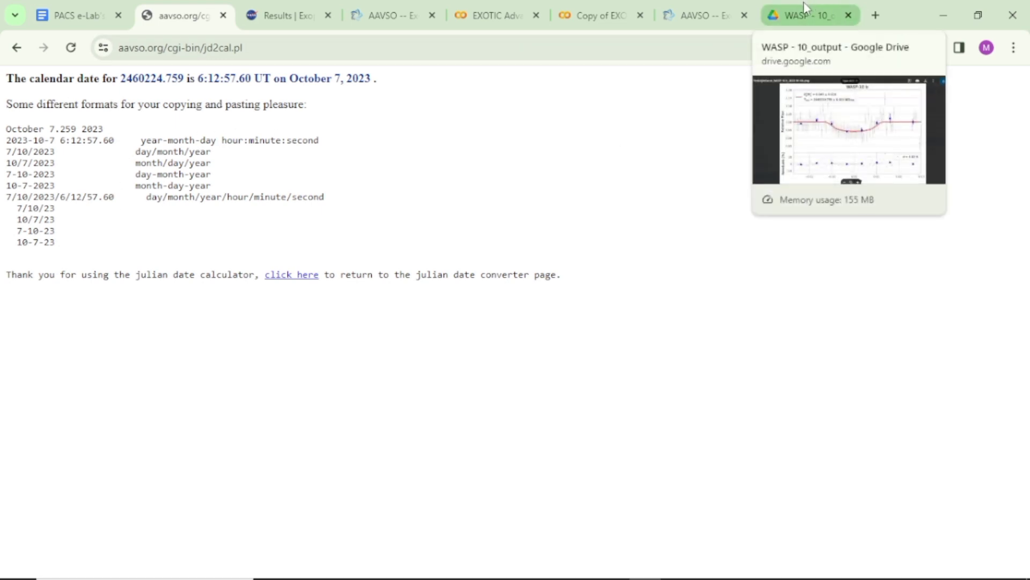
left_click(17, 48)
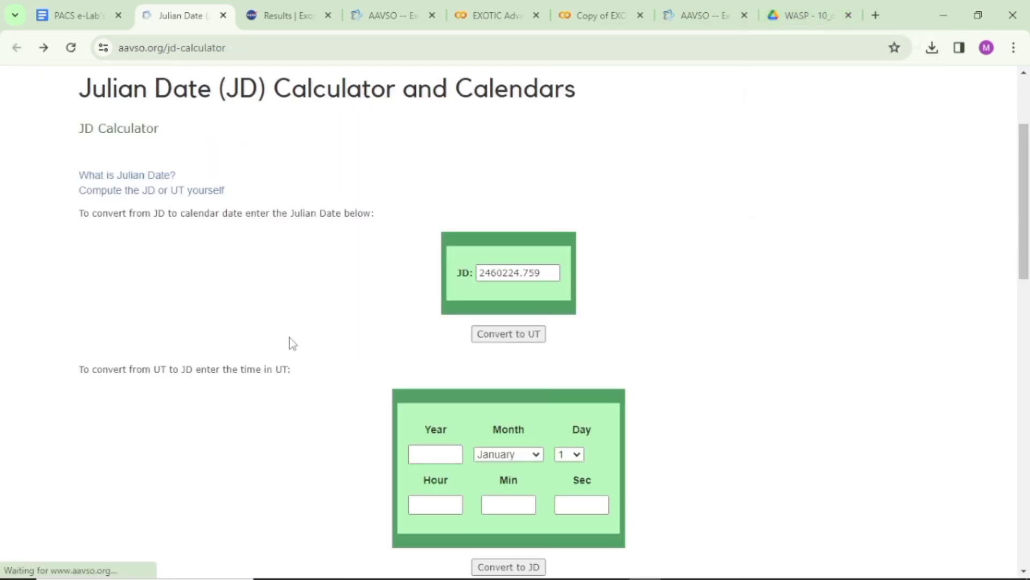
scroll(300, 359, "down", 3)
left_click(419, 372)
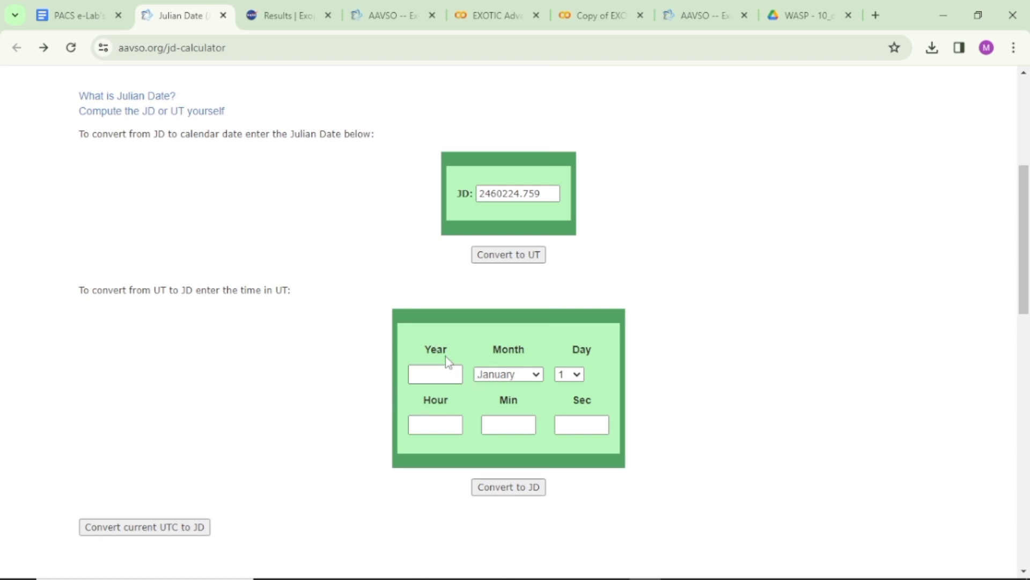
scroll(441, 345, "down", 4)
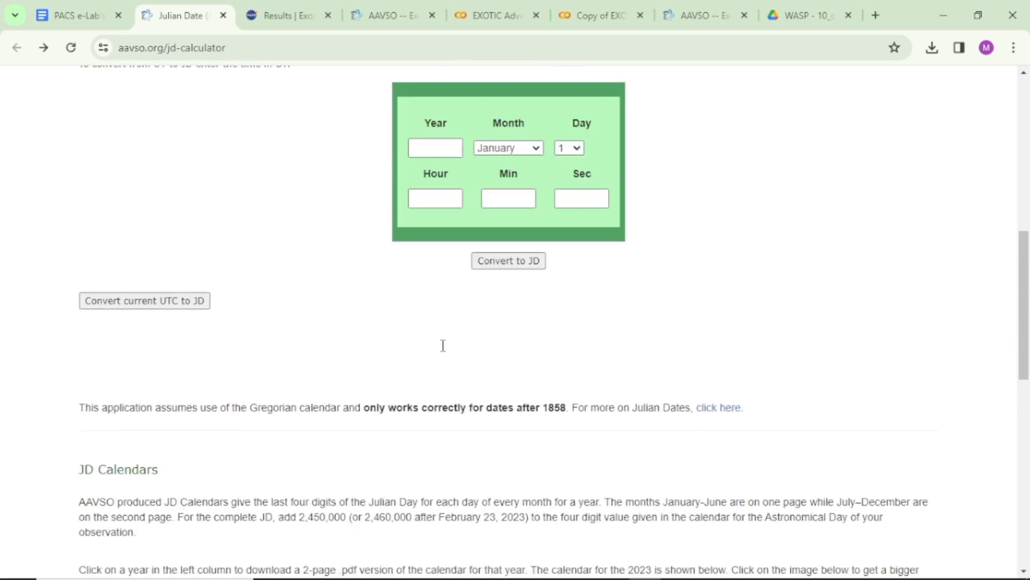
scroll(443, 348, "up", 4)
scroll(442, 349, "up", 5)
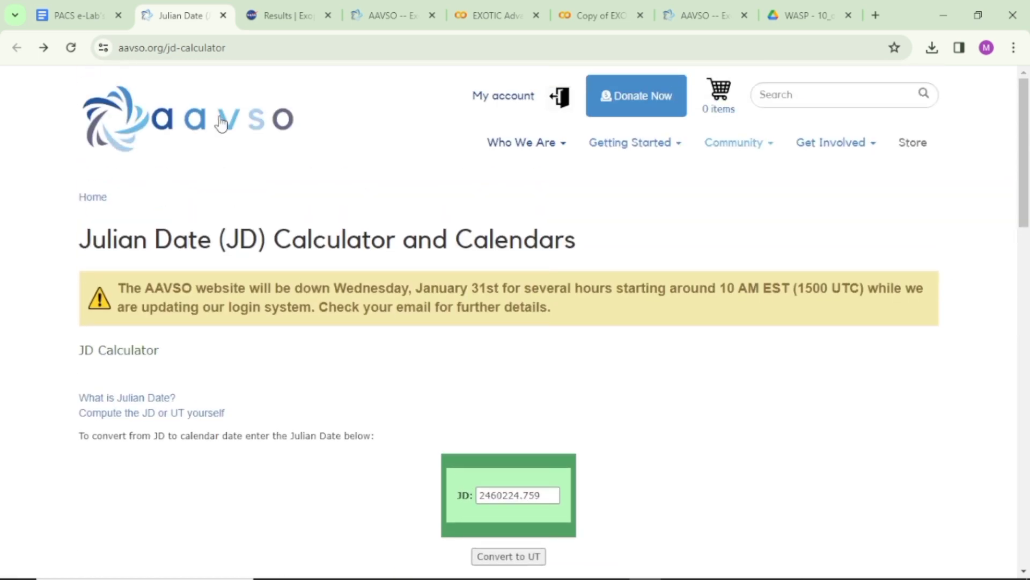
left_click(92, 5)
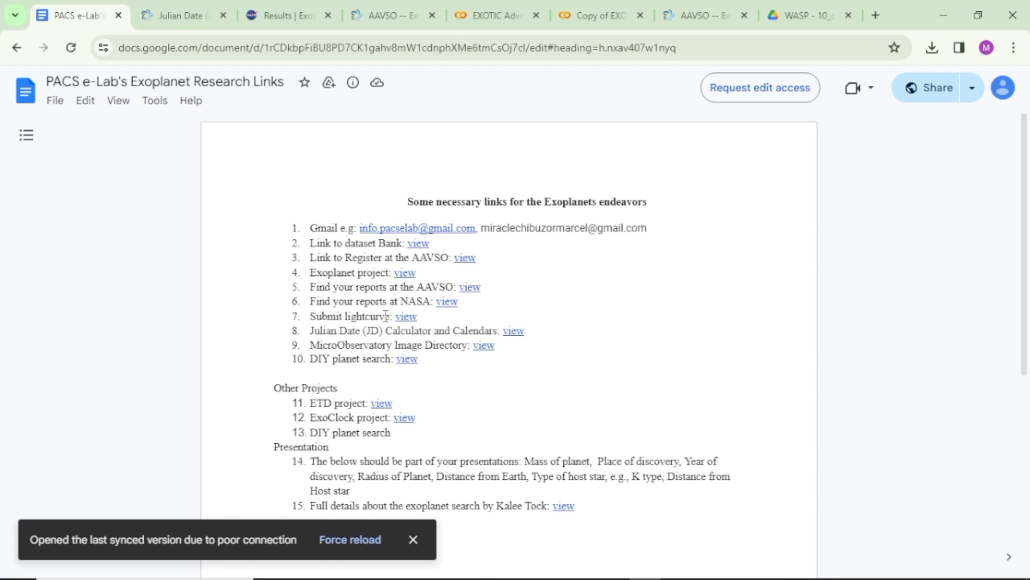